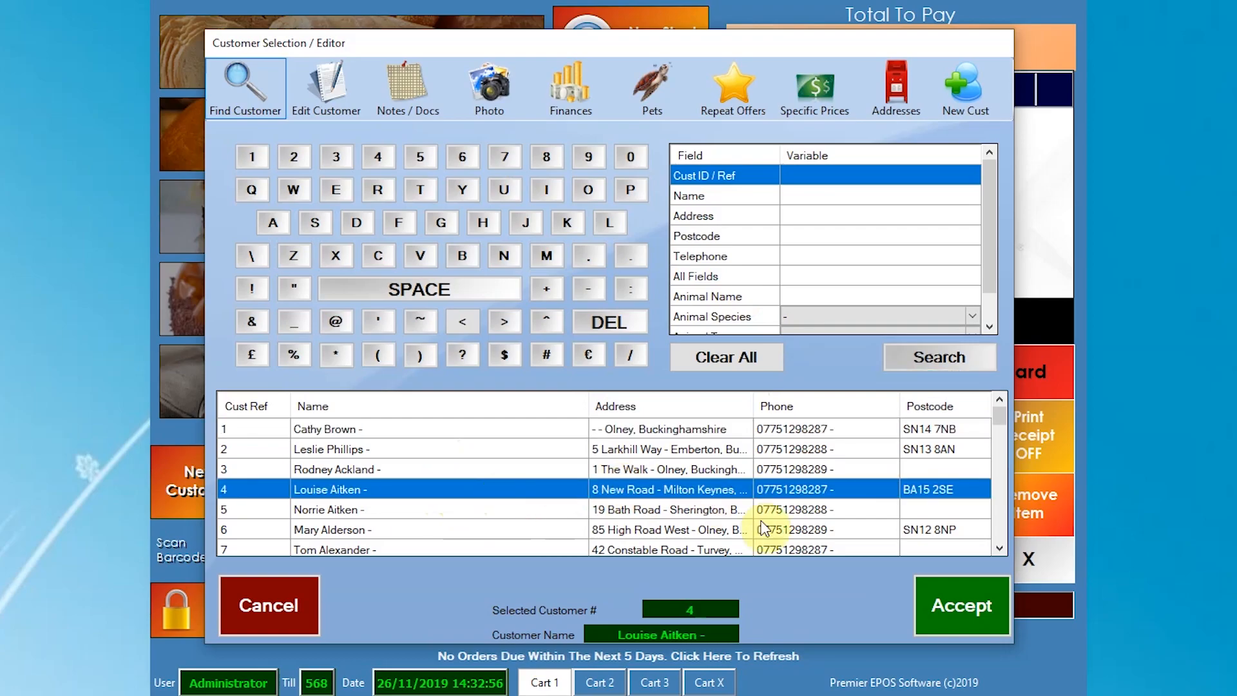
Assign the highlighted customer to the sale and add one each of the four 800g sliced breads to the cart.
left_click(982, 610)
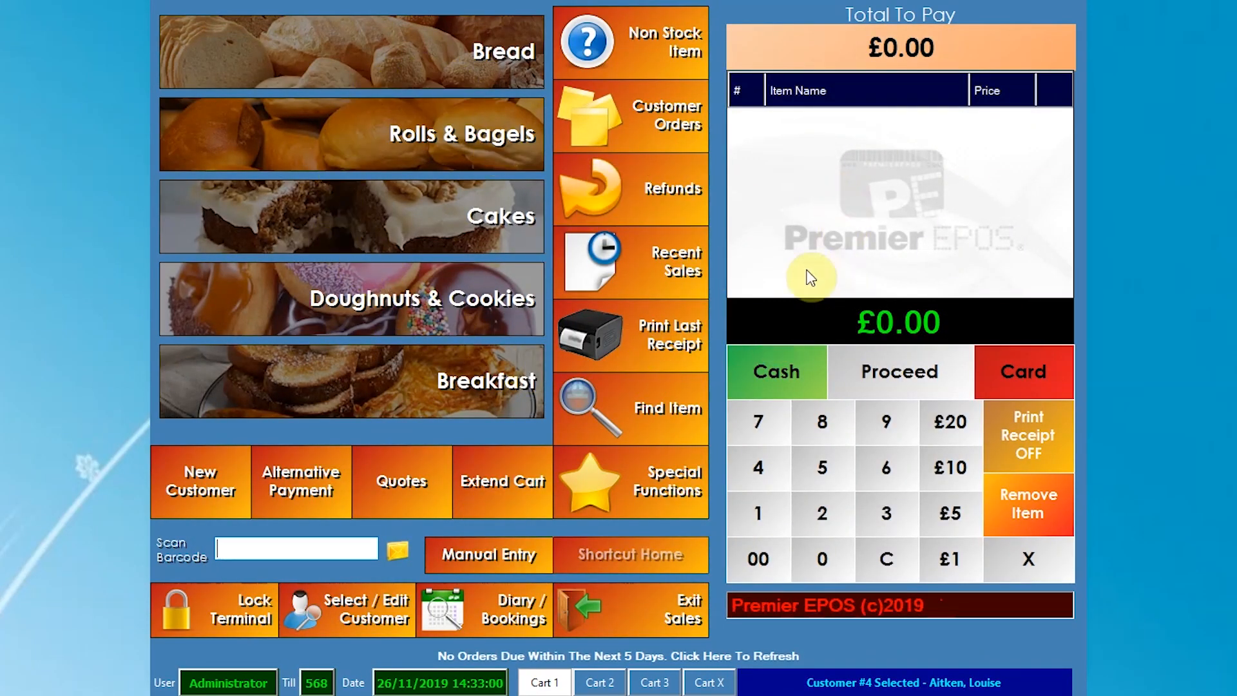
left_click(492, 115)
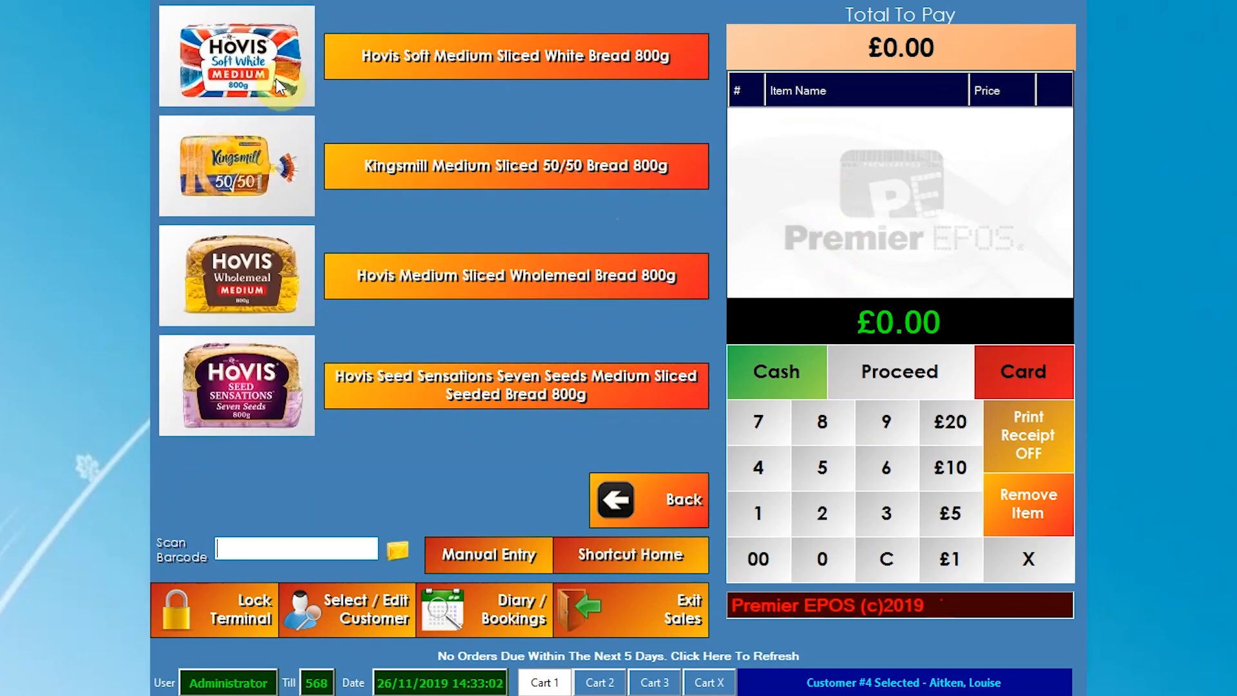
left_click(395, 51)
left_click(394, 178)
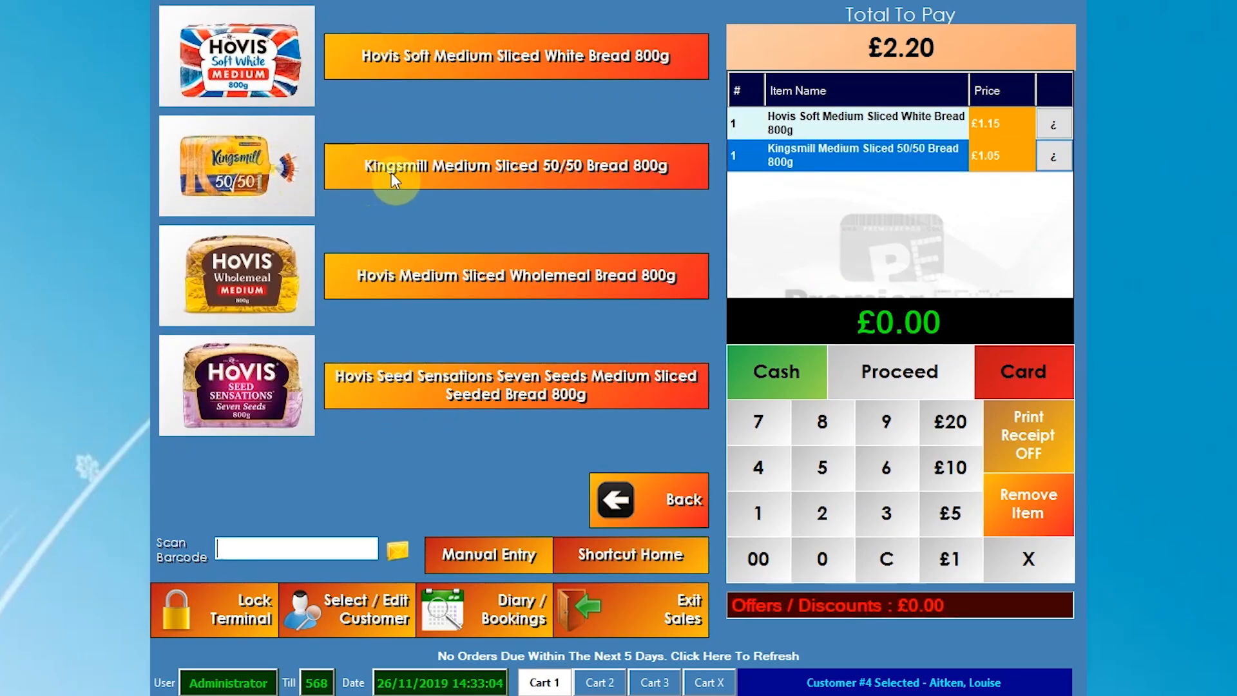
left_click(406, 289)
left_click(420, 394)
left_click(664, 508)
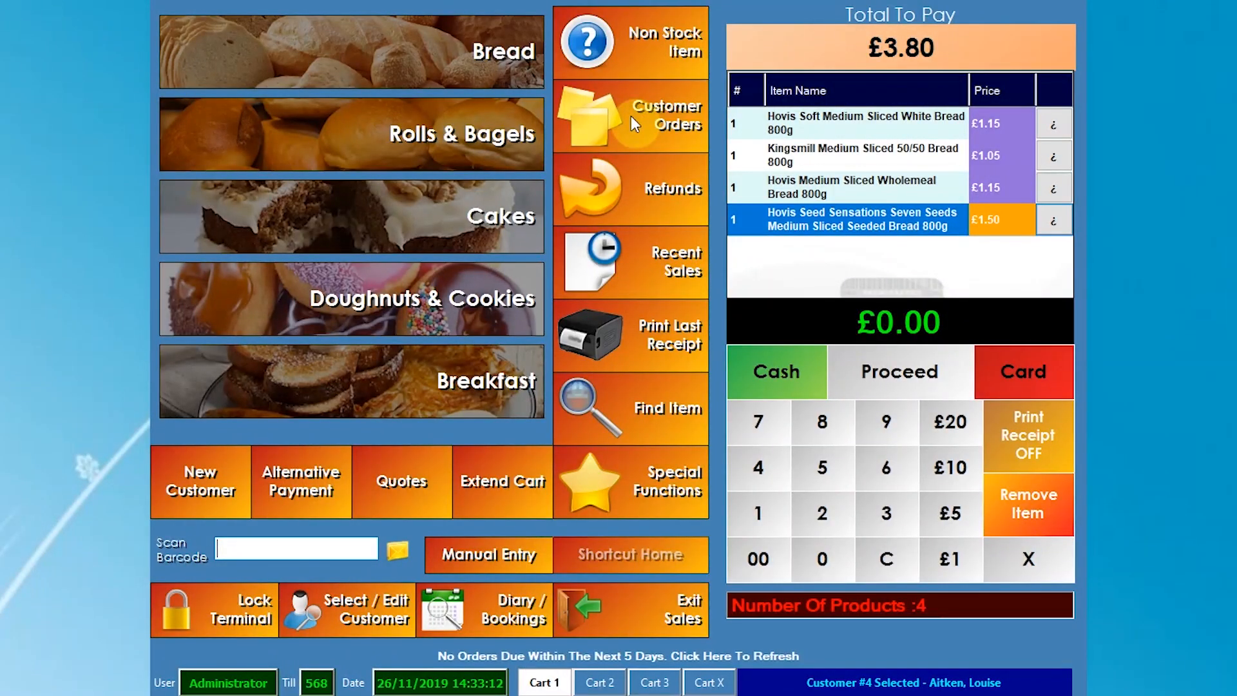
Start a new customer order from the items in the cart.
left_click(632, 120)
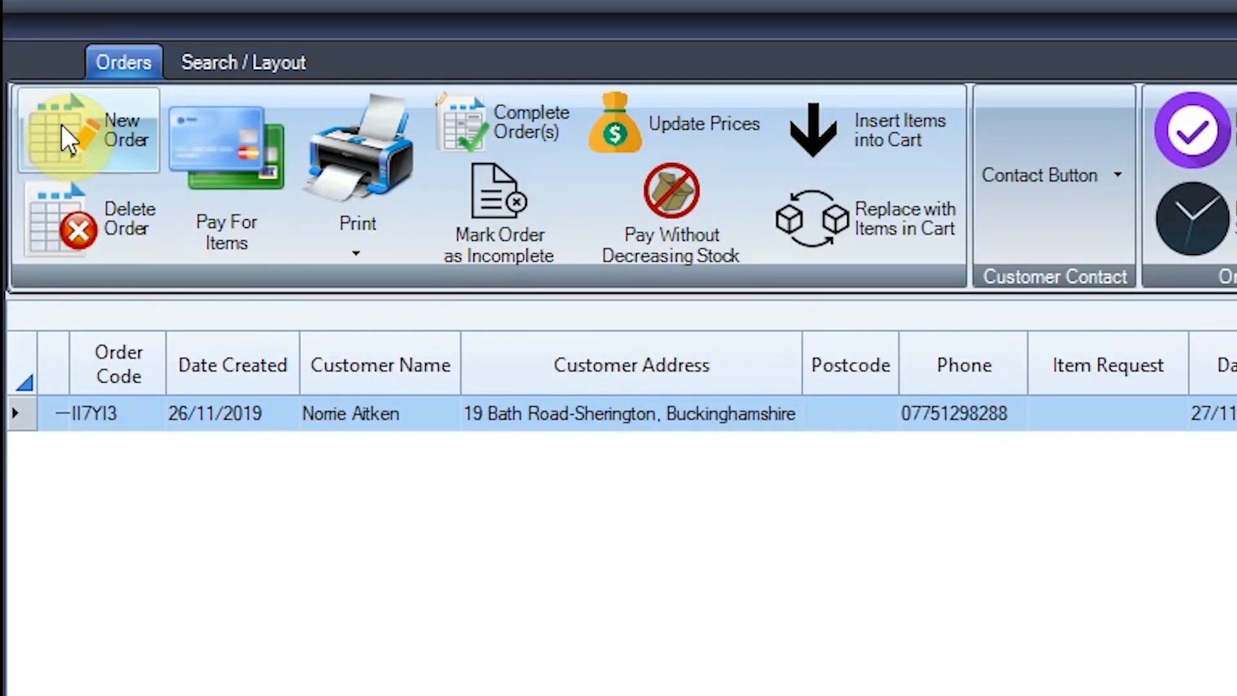
left_click(67, 138)
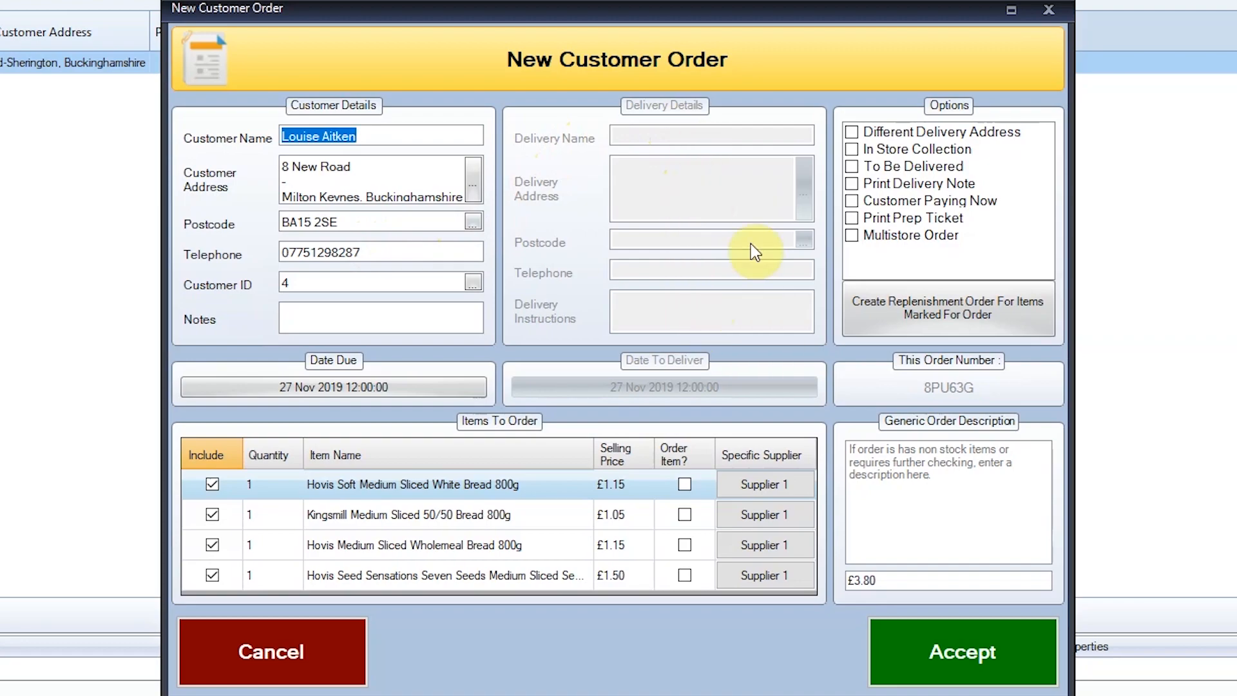
Try the Different Delivery Address, In Store Collection and To Be Delivered options in turn, switching each one off again.
left_click(851, 135)
left_click(851, 134)
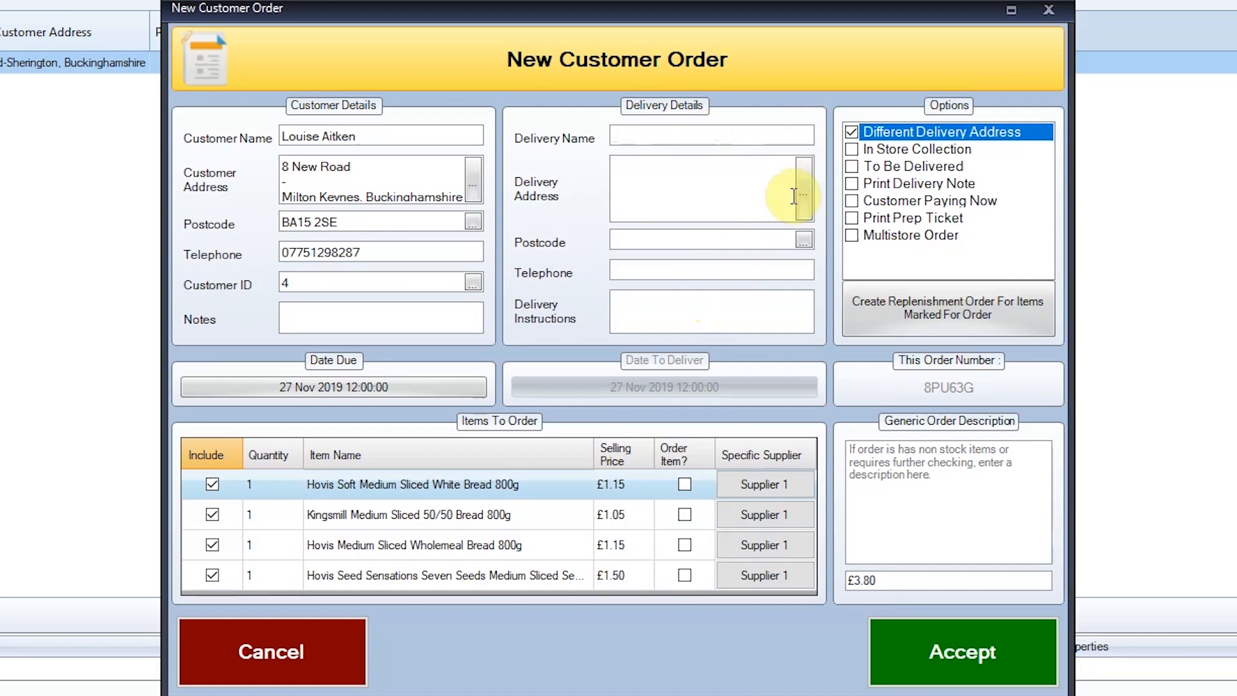
left_click(850, 133)
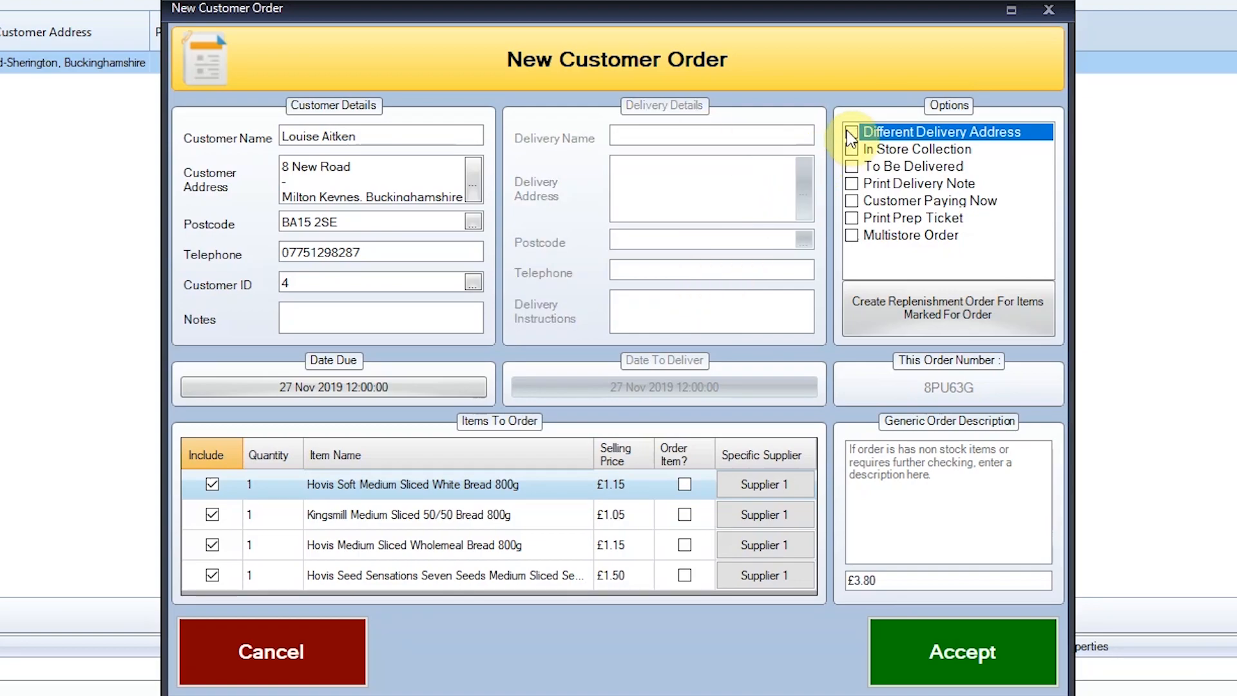
left_click(849, 150)
left_click(852, 151)
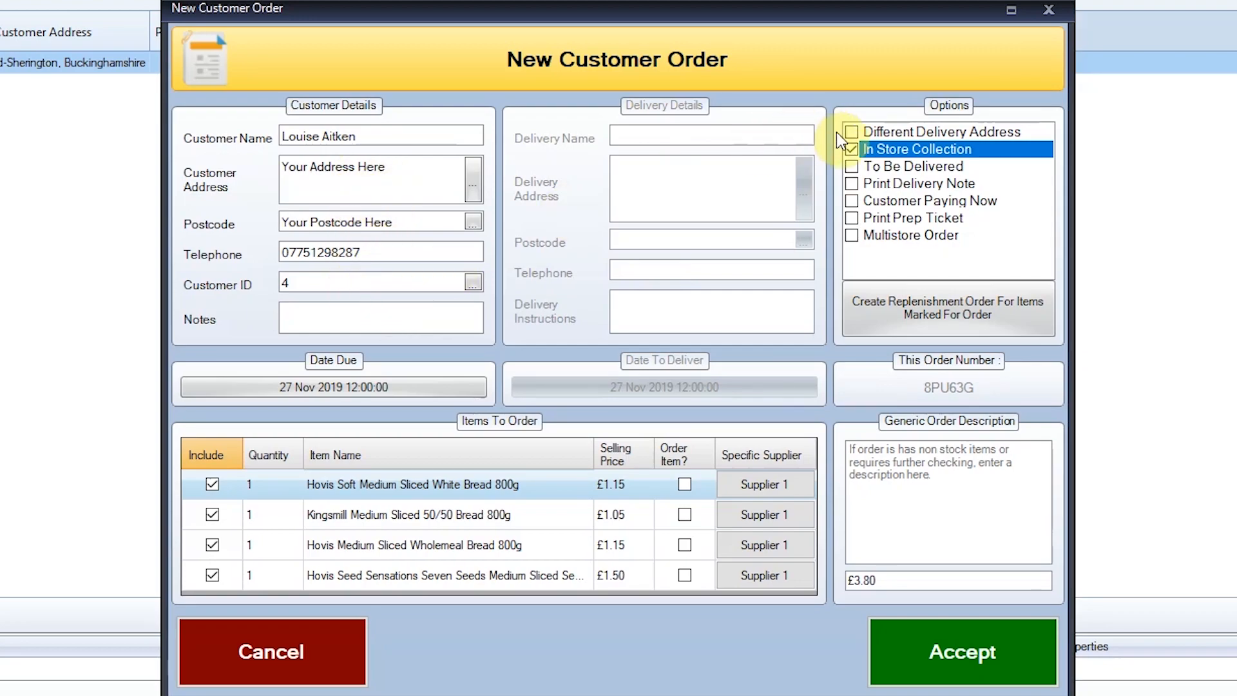
left_click(851, 151)
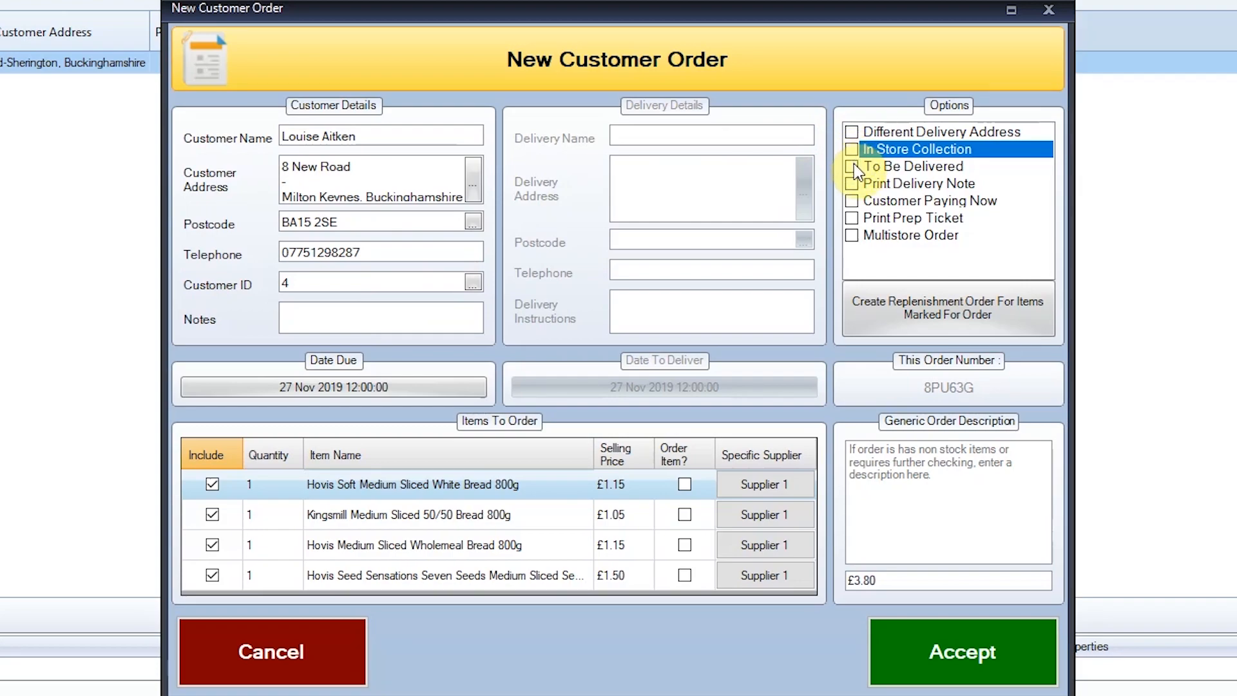
left_click(851, 167)
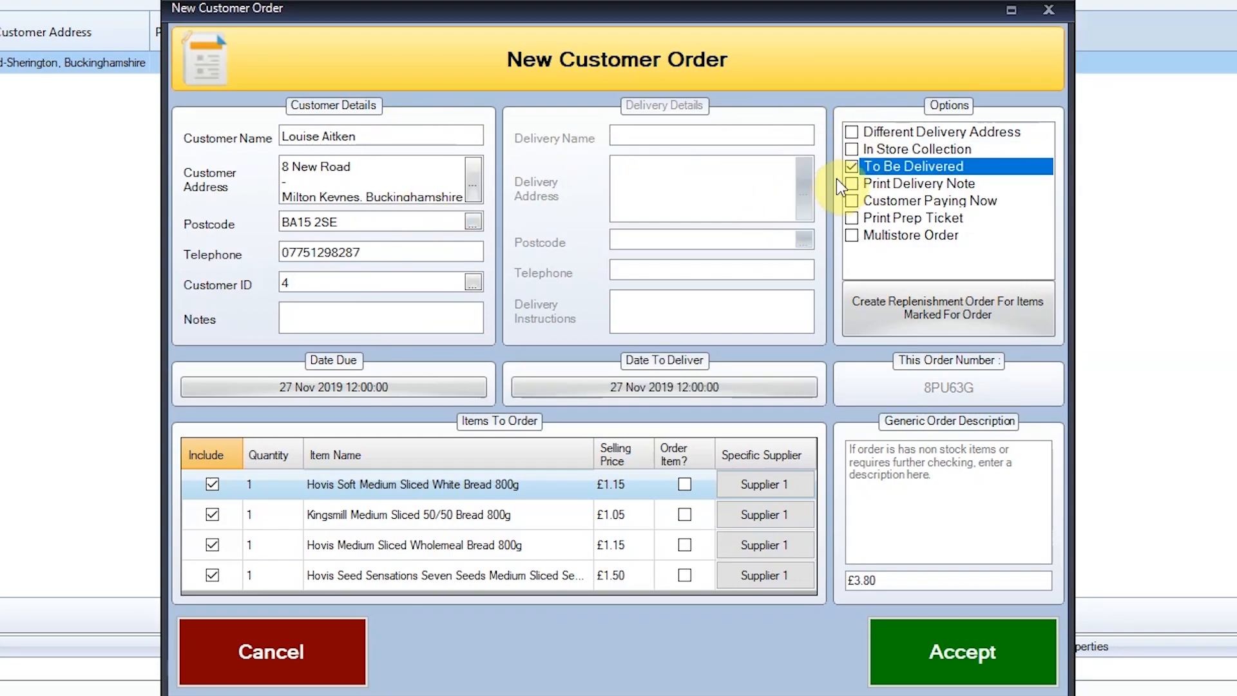
left_click(851, 168)
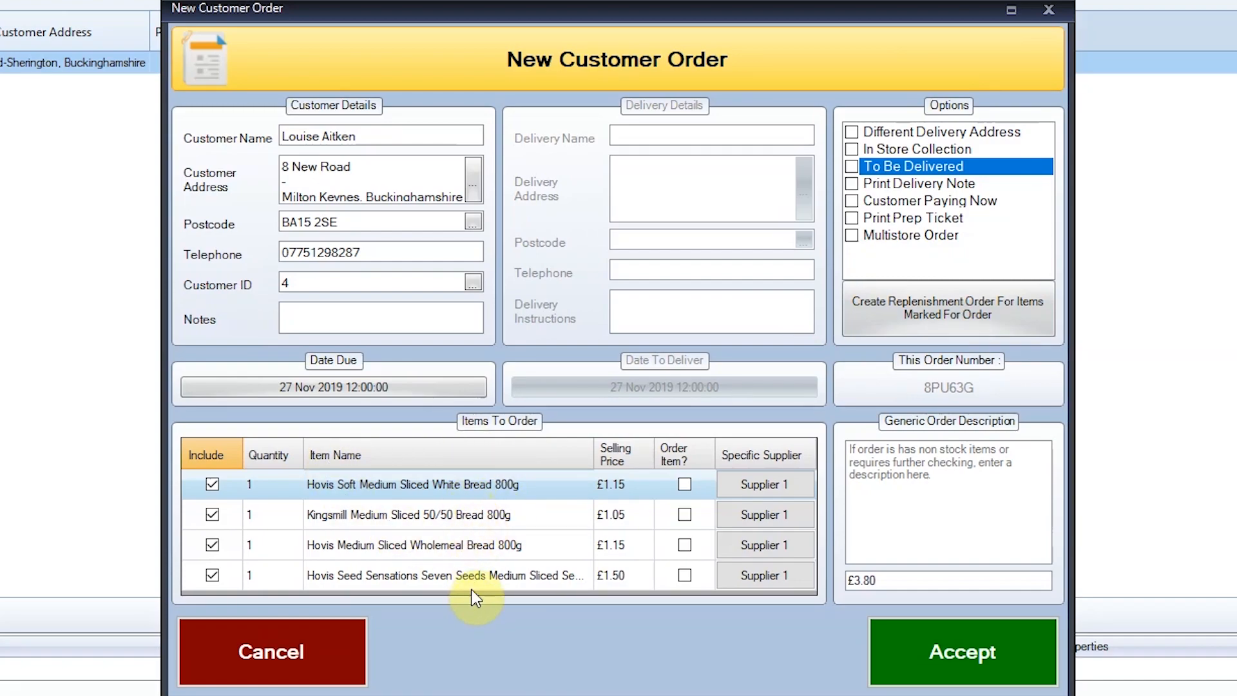
Mark the Hovis Soft Medium White and Kingsmill 50/50 breads as items to order, keep all four items included, and save the order.
left_click(686, 485)
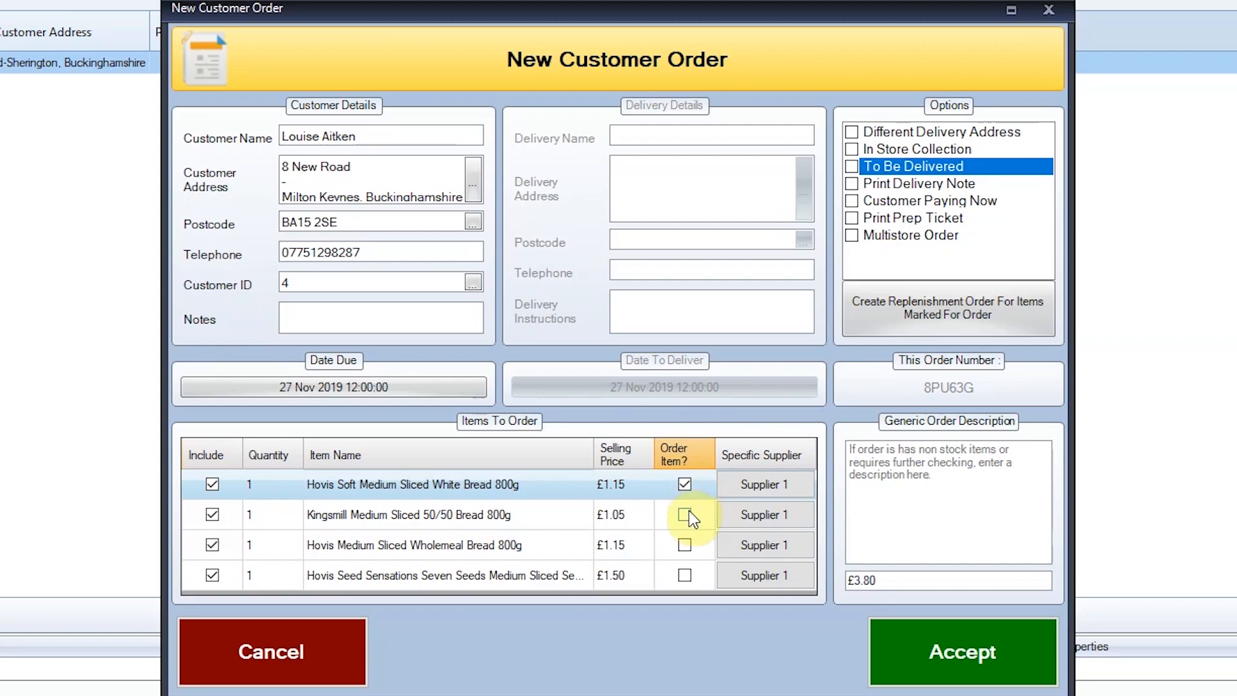
left_click(687, 513)
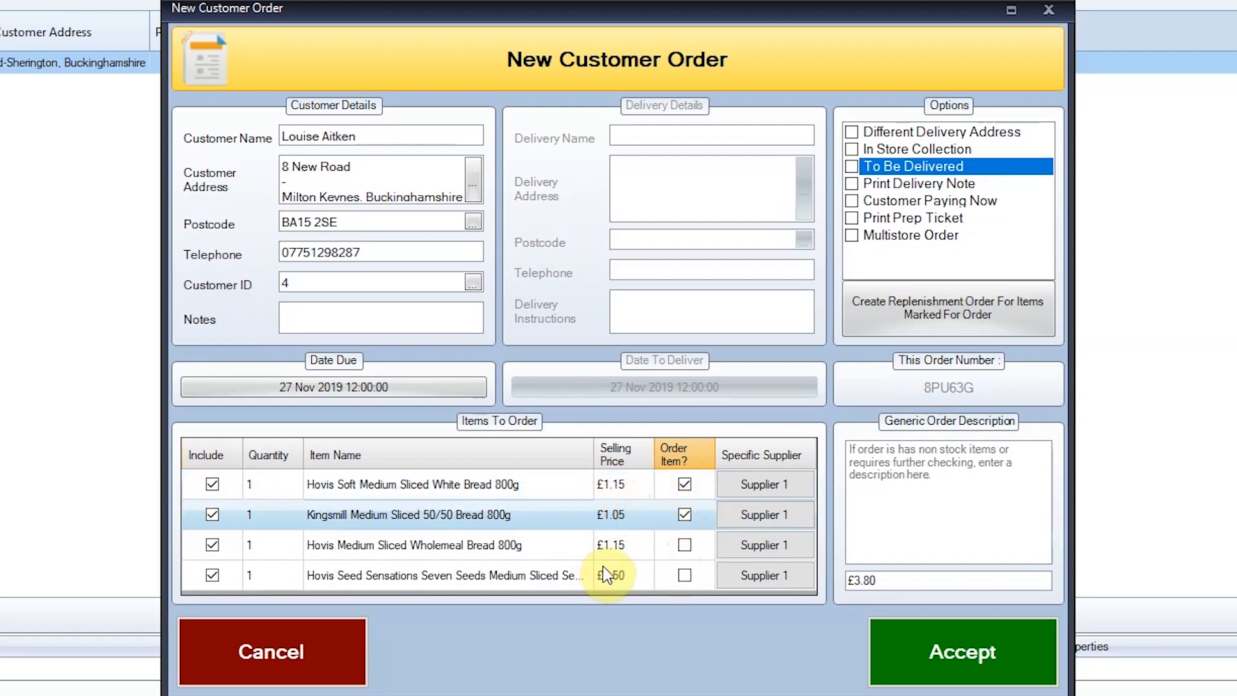
left_click(213, 545)
left_click(213, 575)
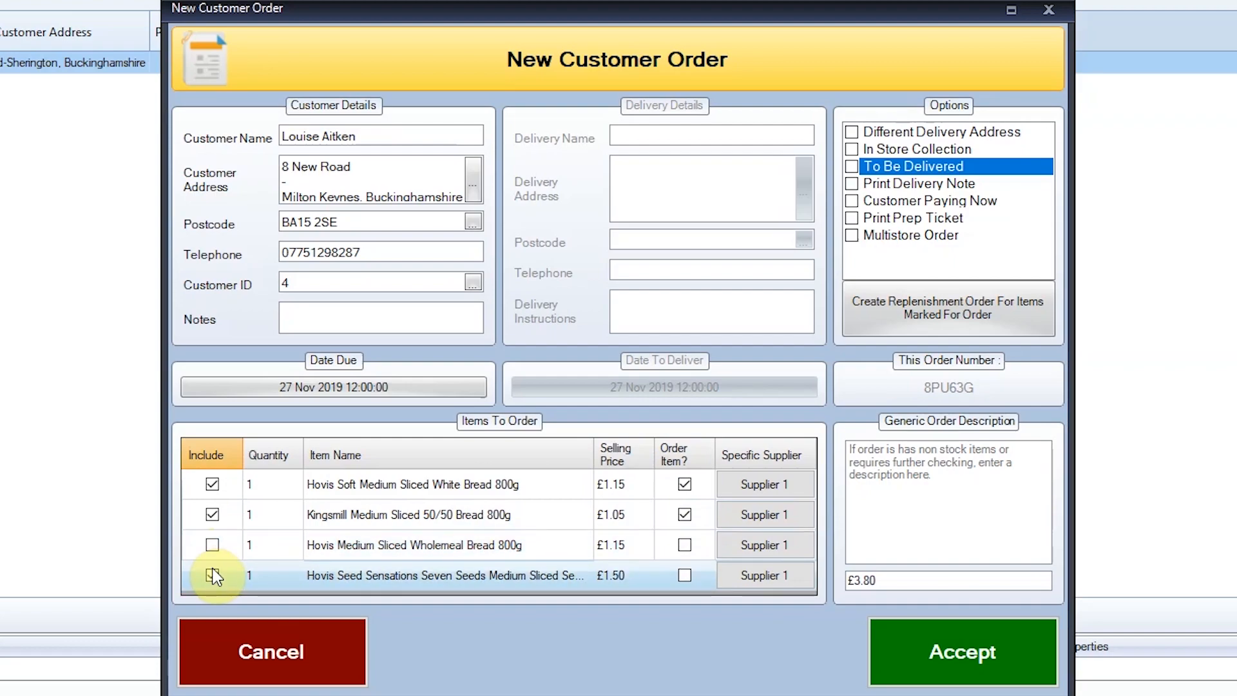
left_click(212, 545)
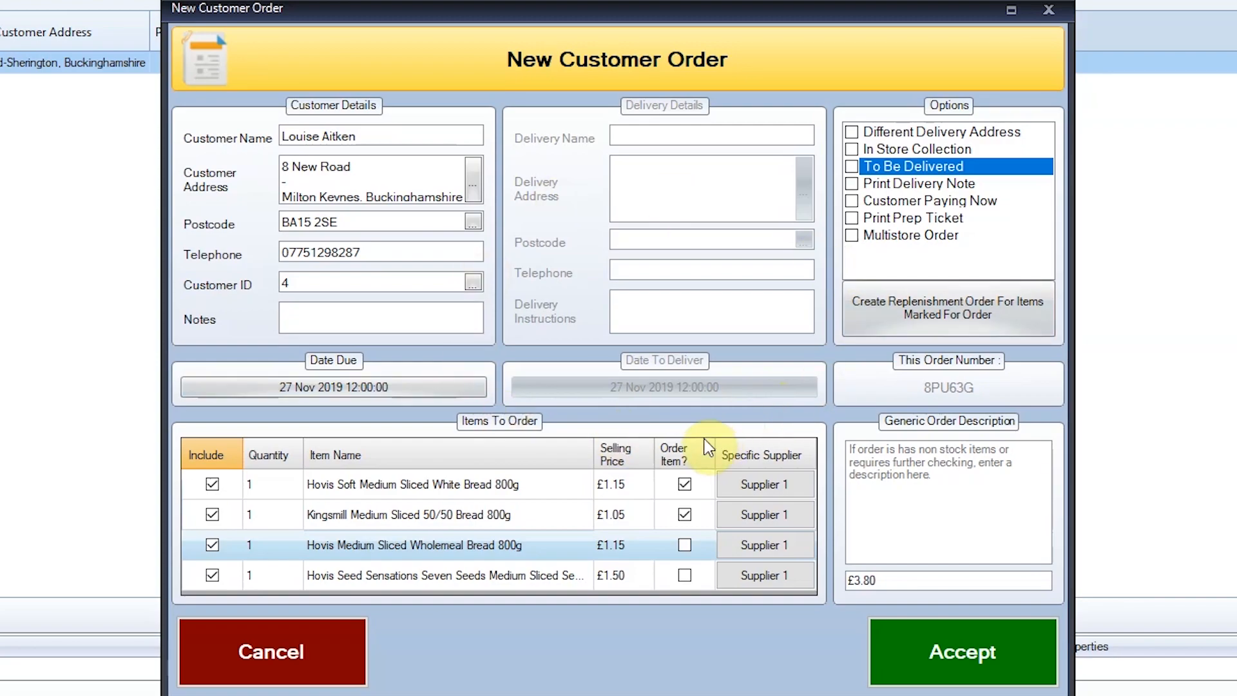
left_click(937, 648)
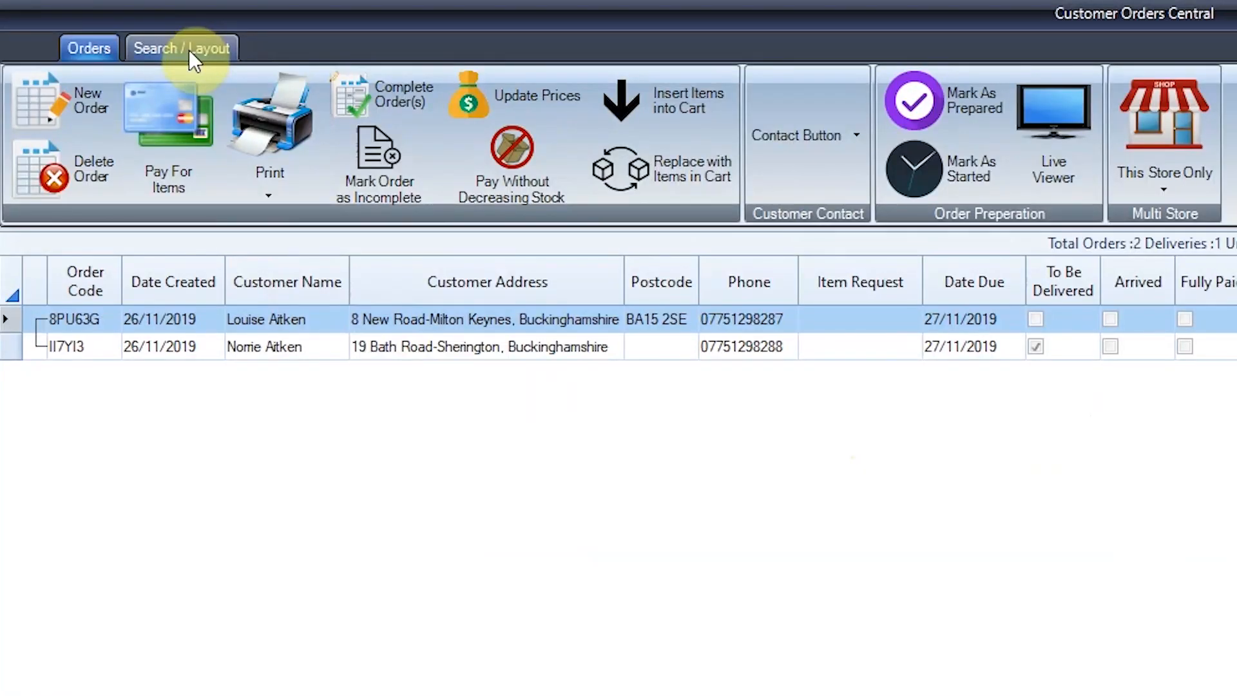
Examine the field types available for the orders table layout, and close the layout customisation without adding a field.
left_click(99, 26)
left_click(530, 171)
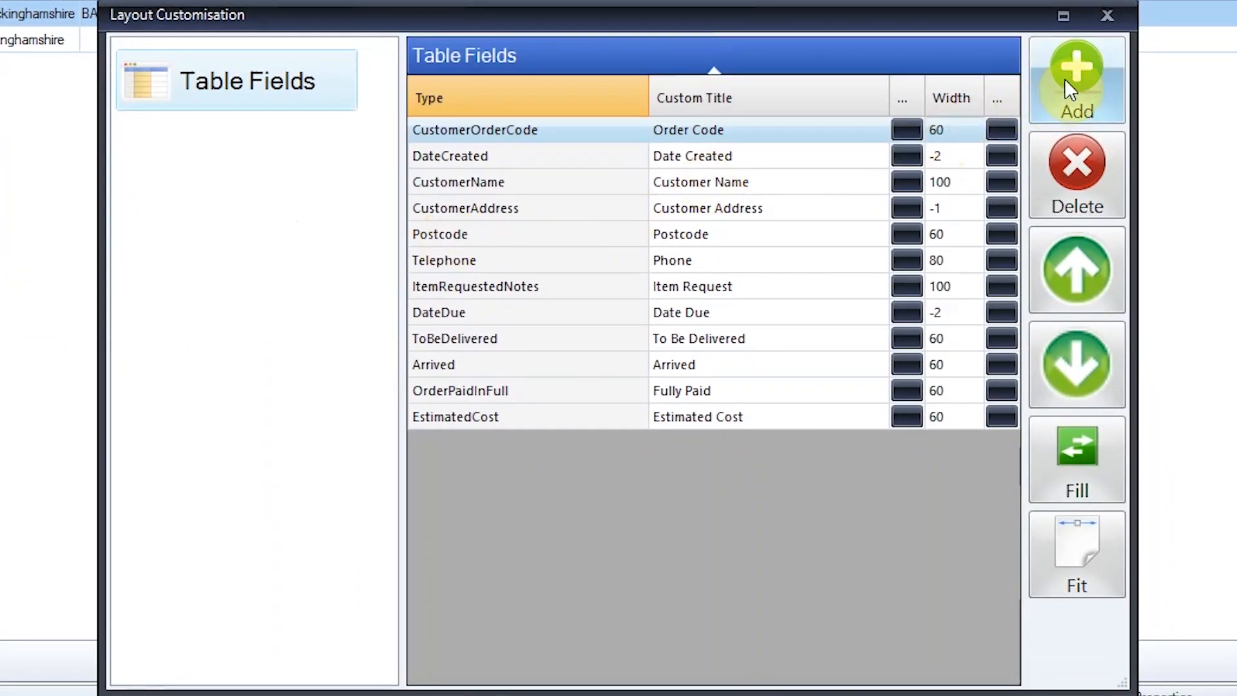
left_click(1220, 155)
scroll(562, 342, "down", 6)
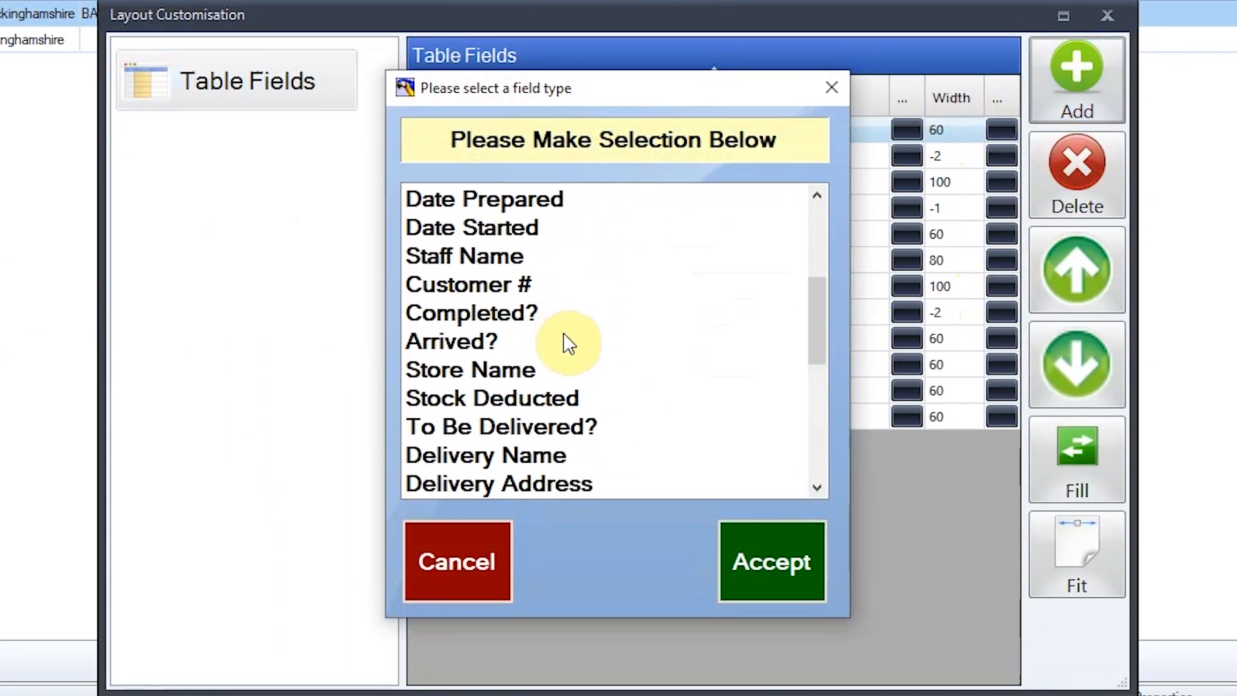
scroll(564, 344, "down", 1)
scroll(565, 342, "up", 4)
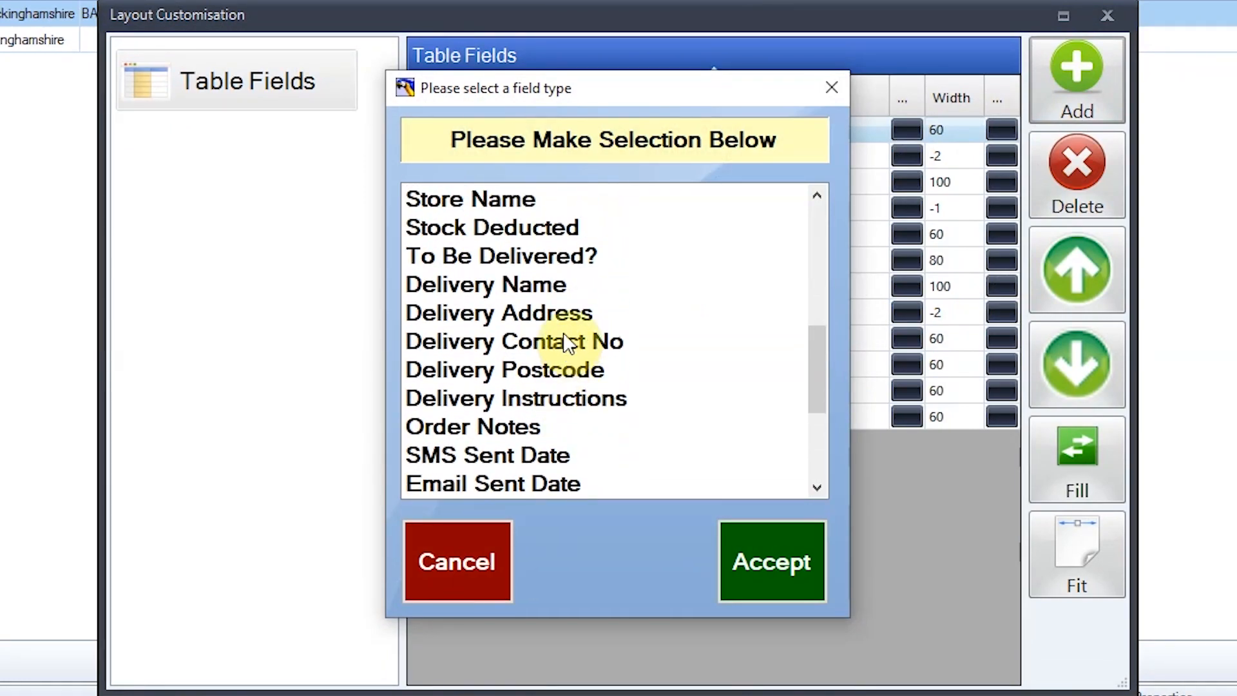
scroll(565, 340, "up", 1)
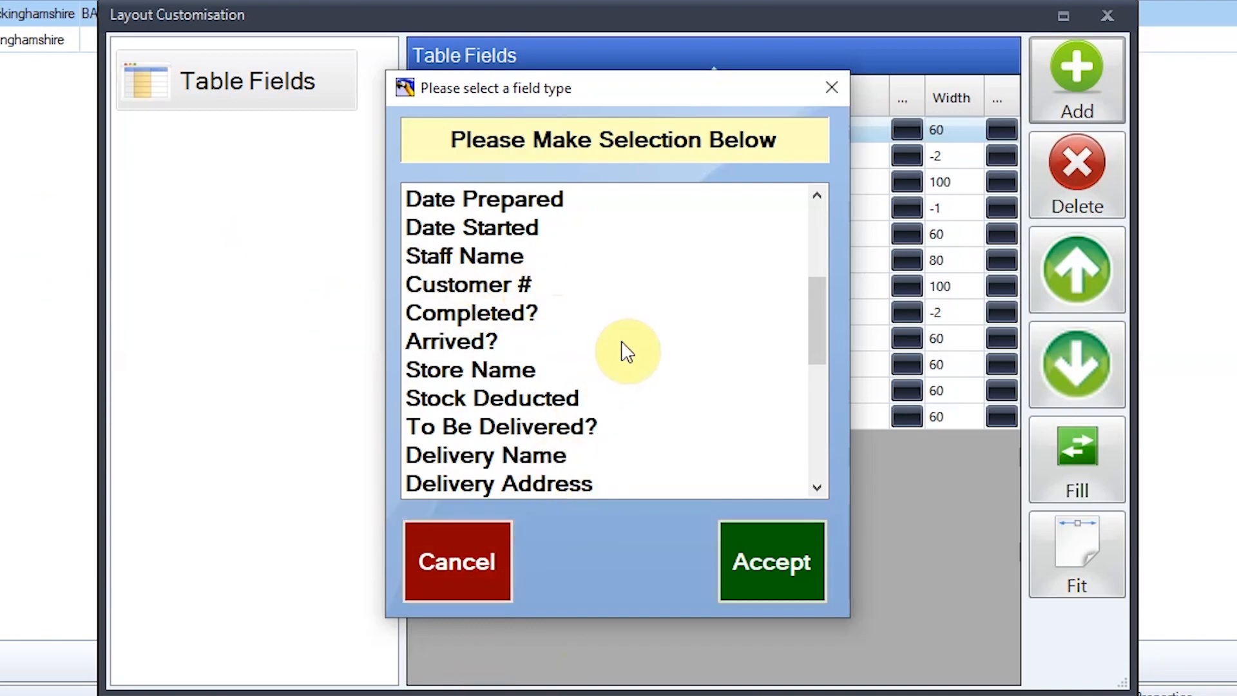
scroll(627, 351, "down", 4)
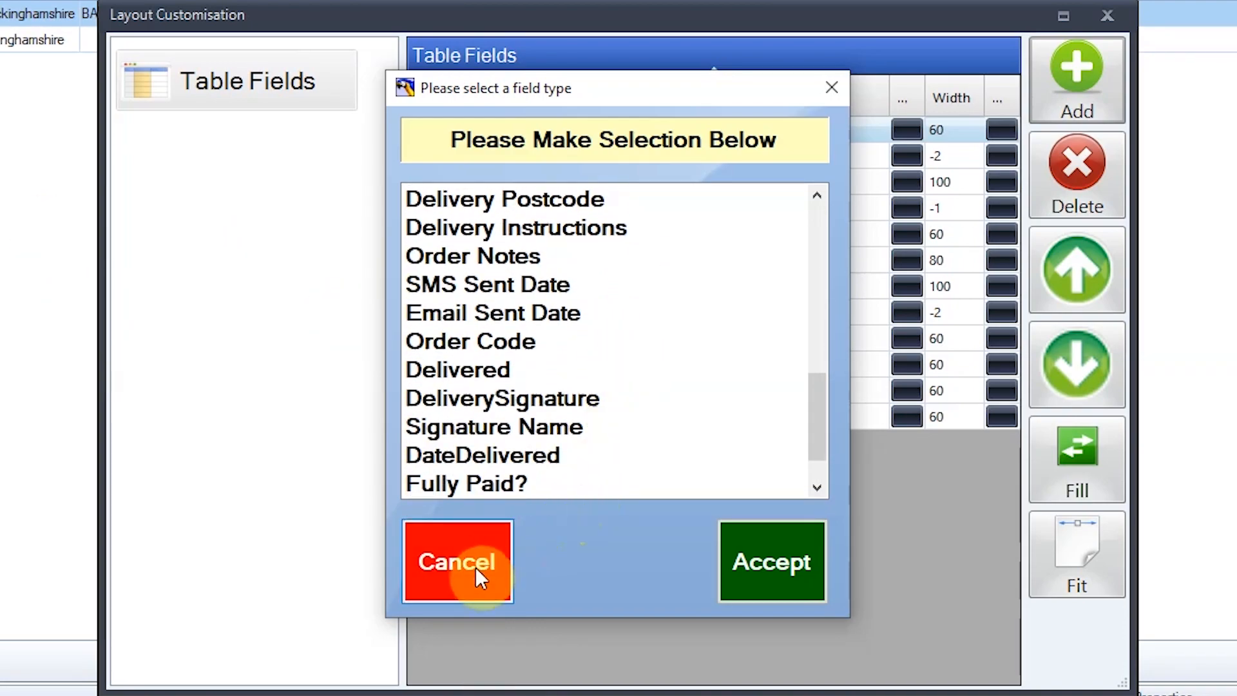
left_click(475, 567)
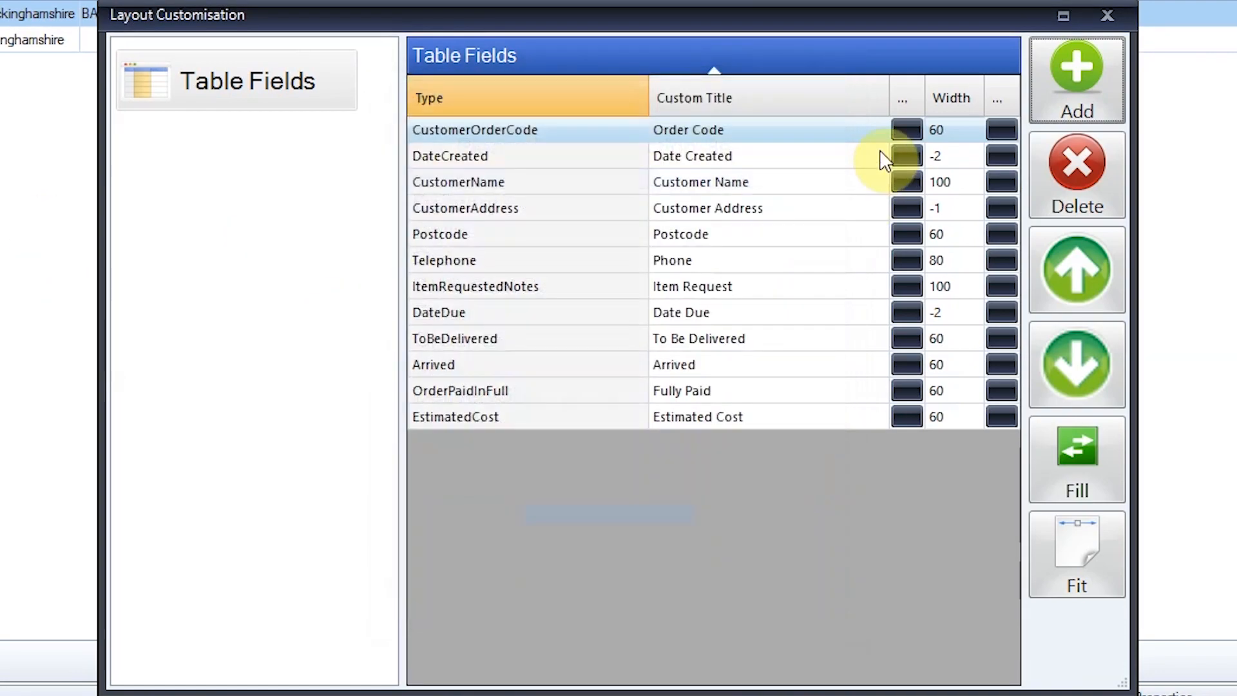
left_click(1105, 16)
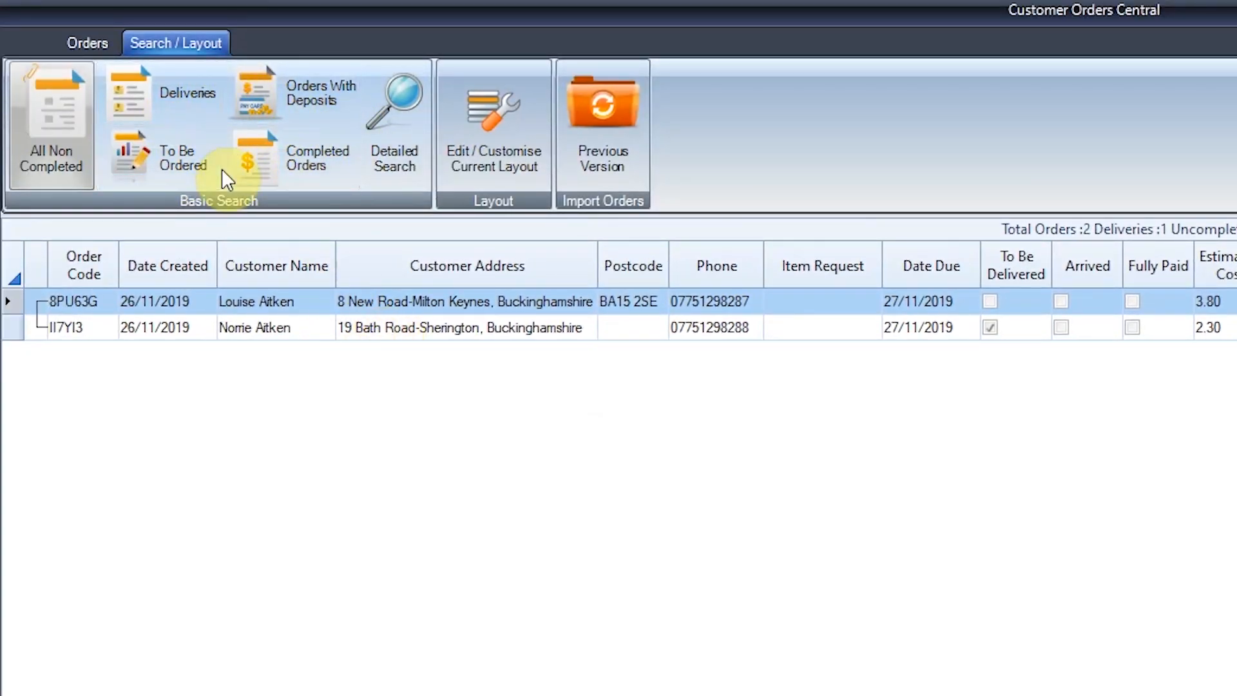
Examine the parameters offered by the Detailed Search for orders, and leave without running a search.
left_click(394, 129)
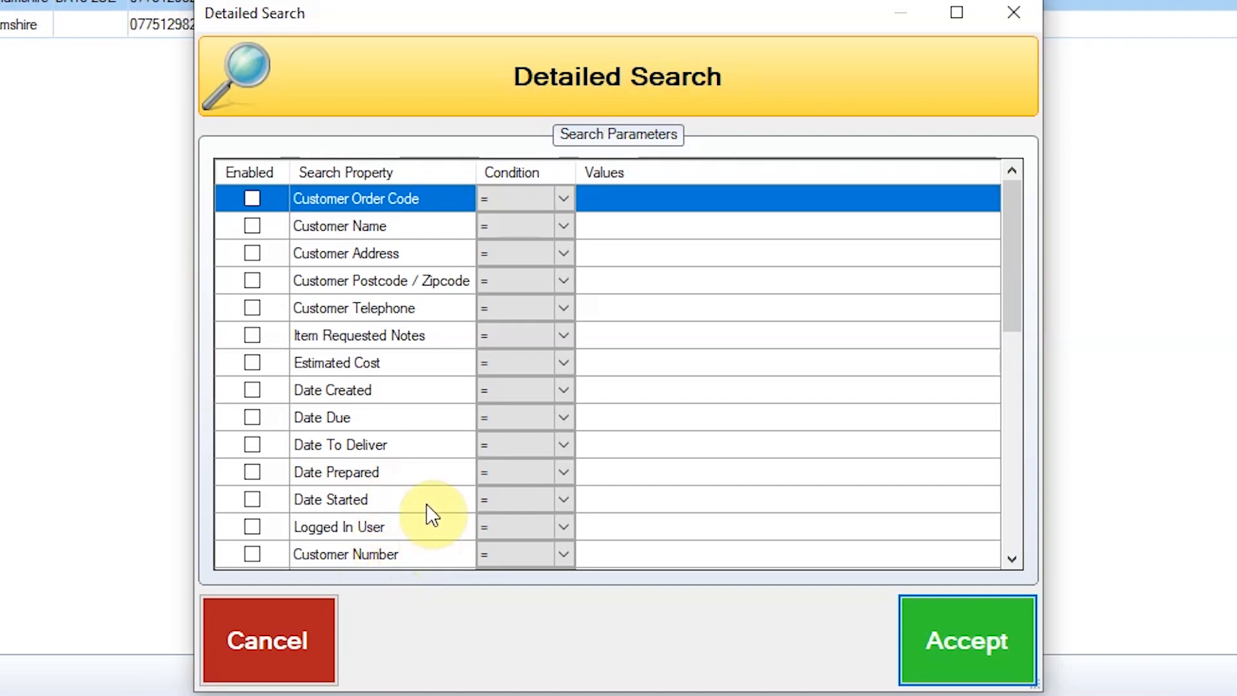
scroll(423, 452, "down", 2)
scroll(430, 455, "down", 5)
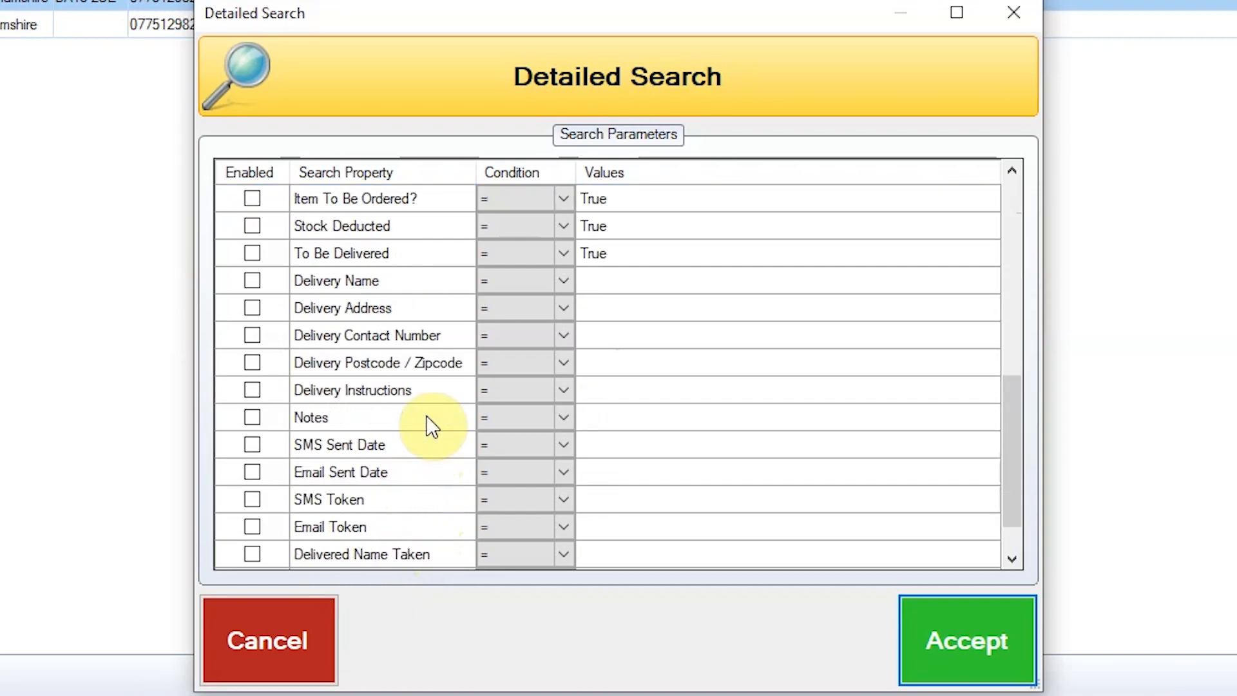
scroll(402, 426, "up", 7)
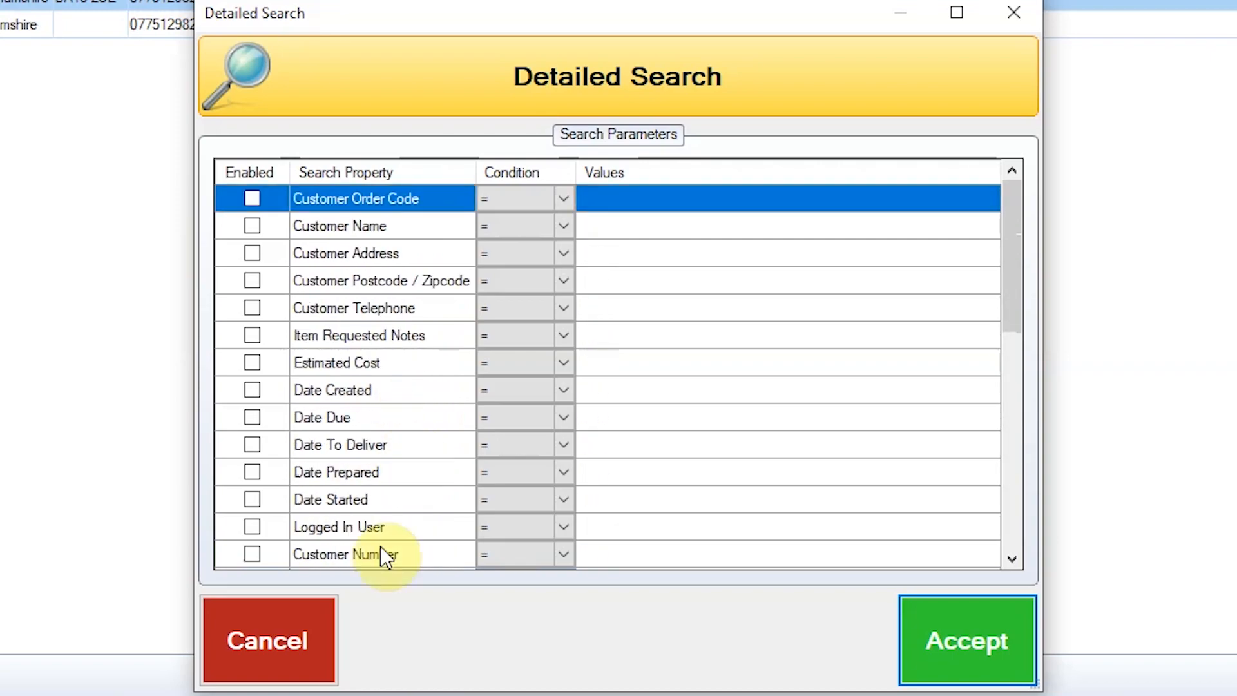
left_click(292, 630)
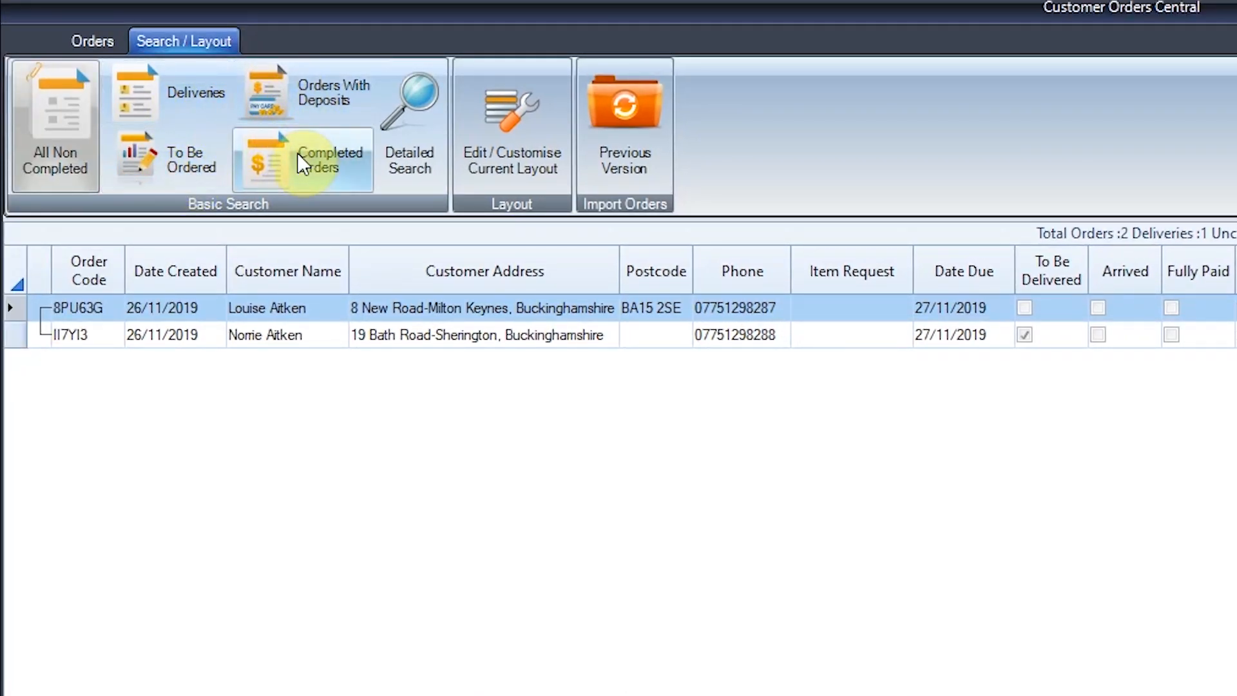
Check the payment choices for the new order's items, and cancel without taking payment.
left_click(83, 44)
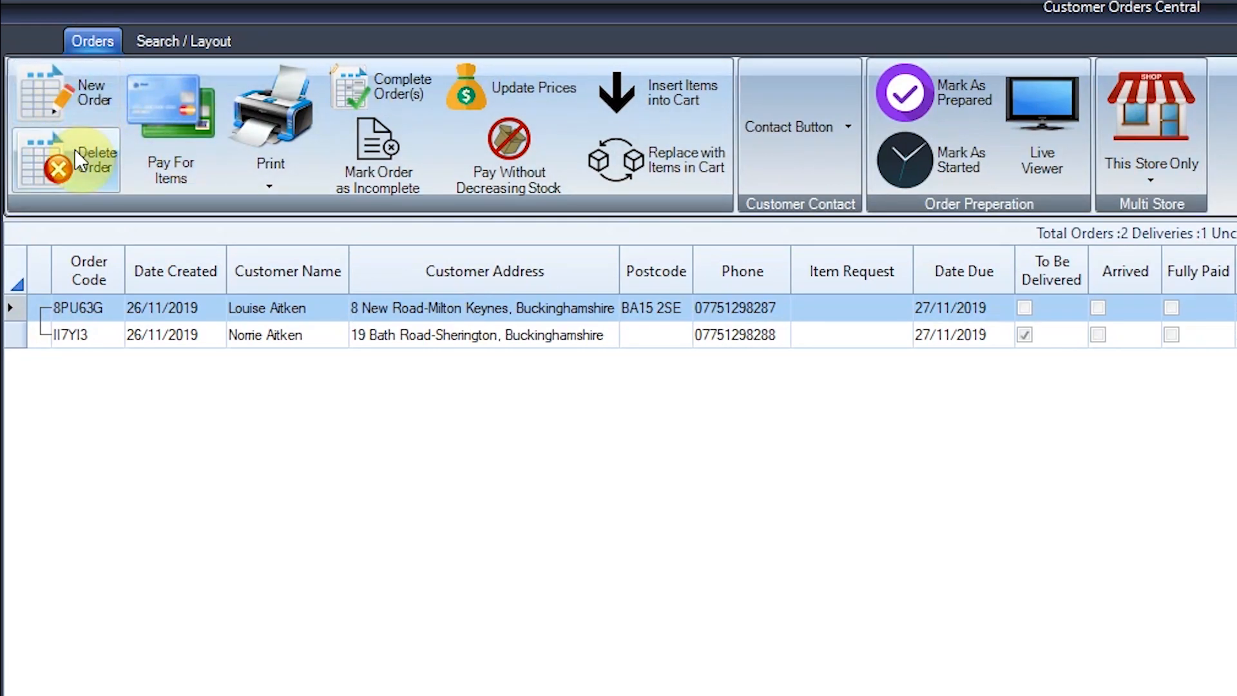
left_click(161, 139)
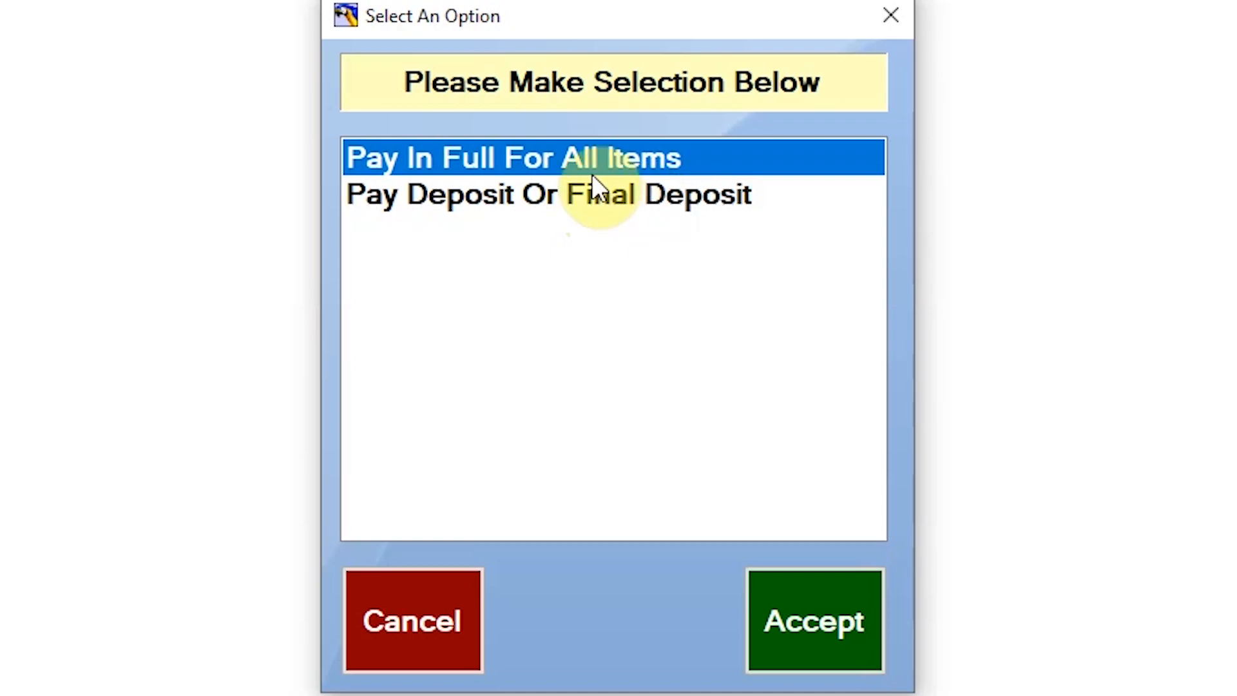
left_click(413, 621)
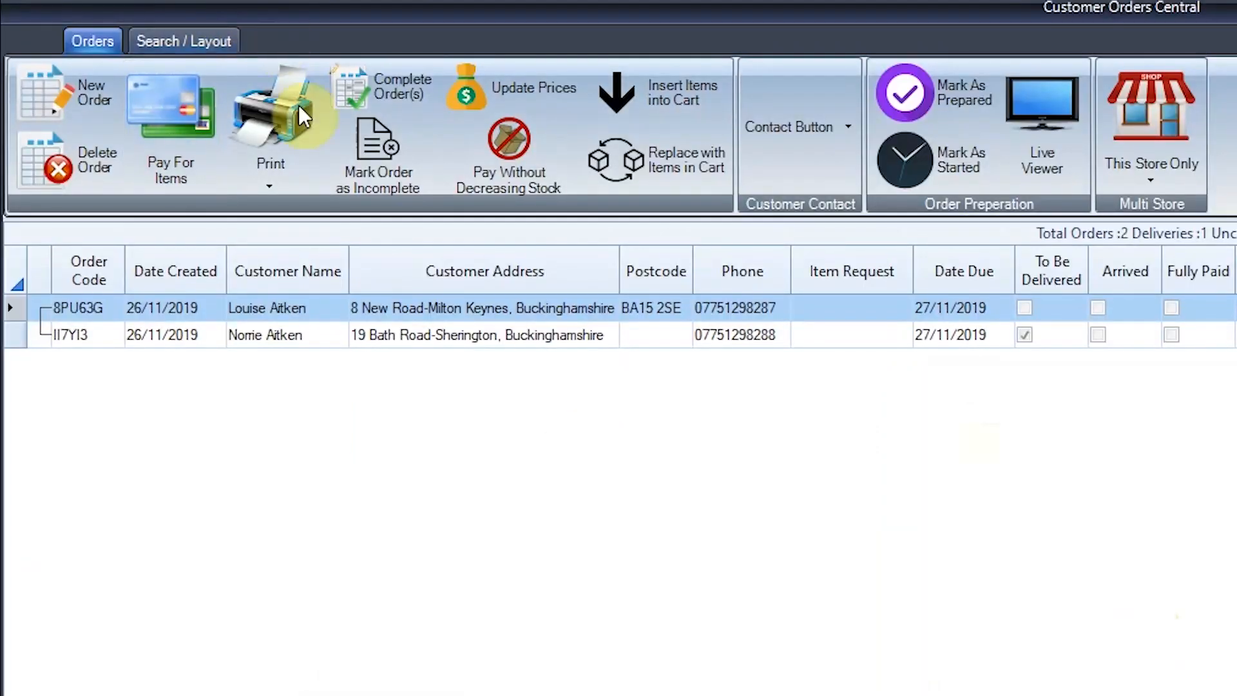
View the printout types and the customer contact options available for the new order without choosing any.
left_click(280, 160)
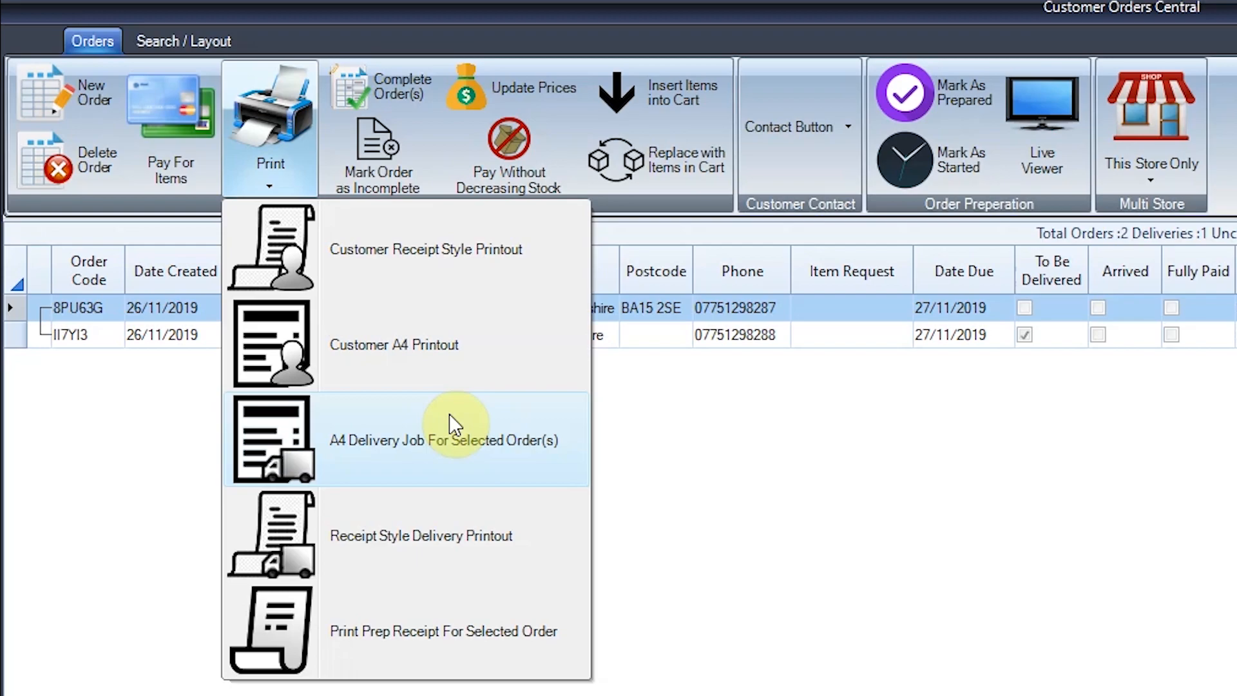
left_click(709, 440)
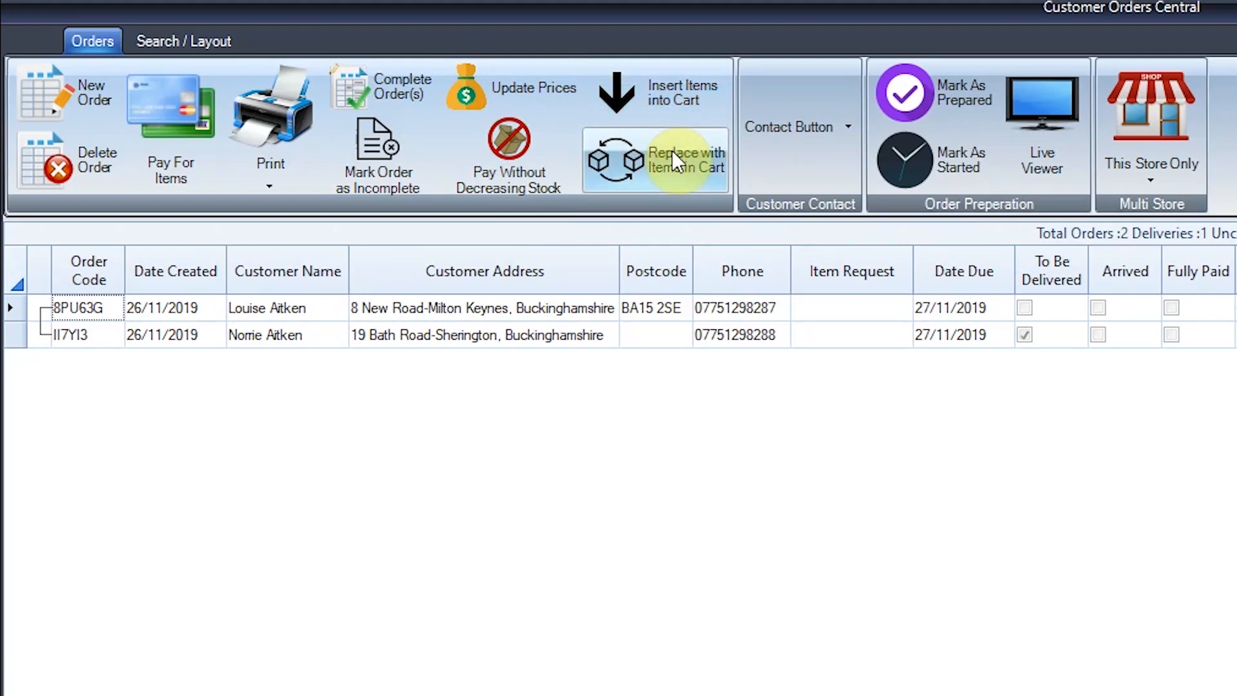
left_click(854, 125)
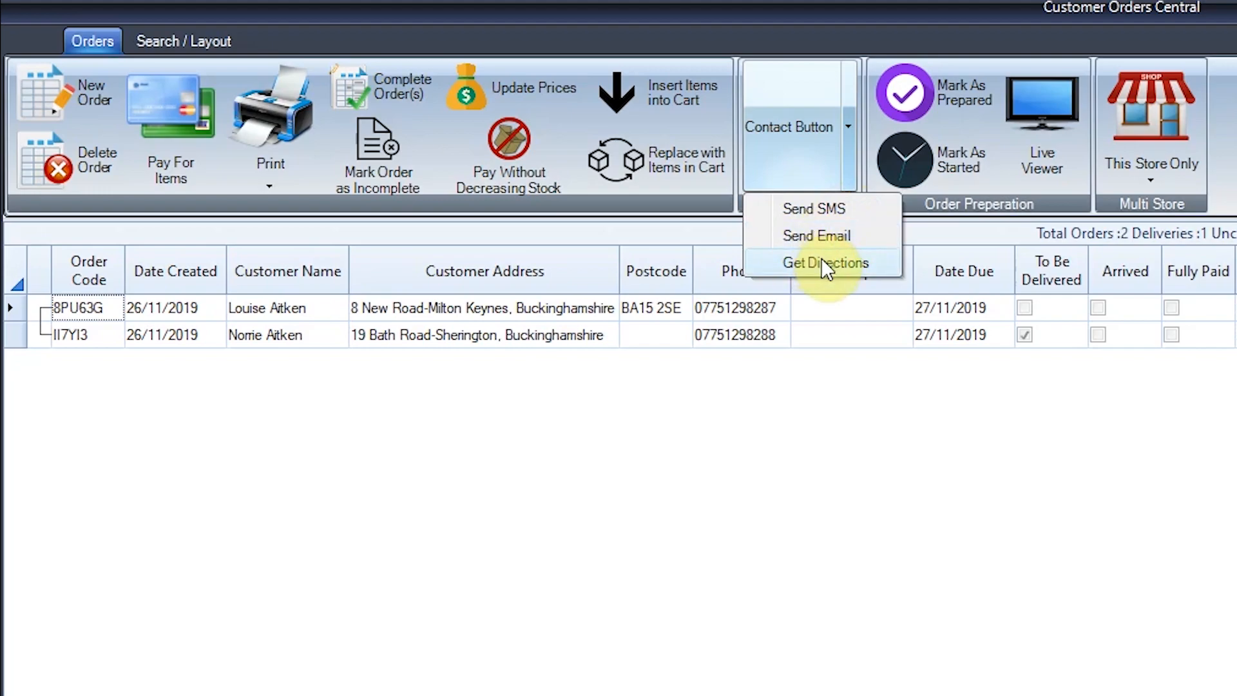
left_click(815, 443)
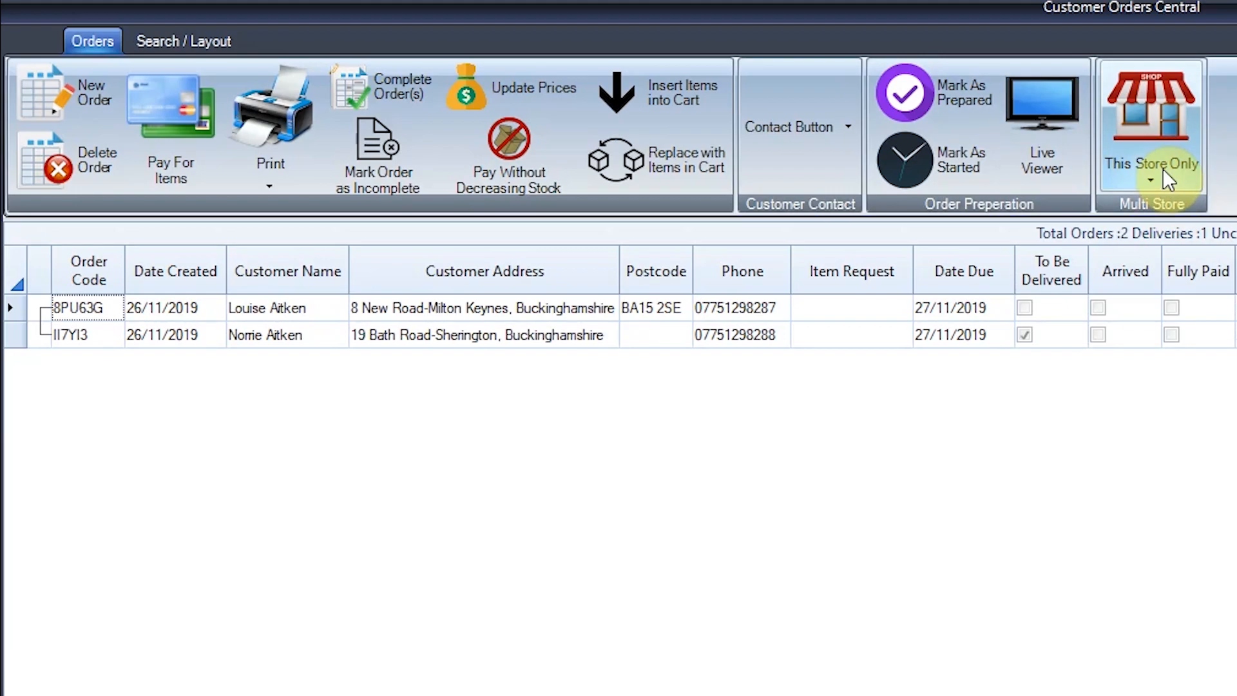
View the multi-store scope options for the orders list without switching away from This Store Only.
left_click(1156, 174)
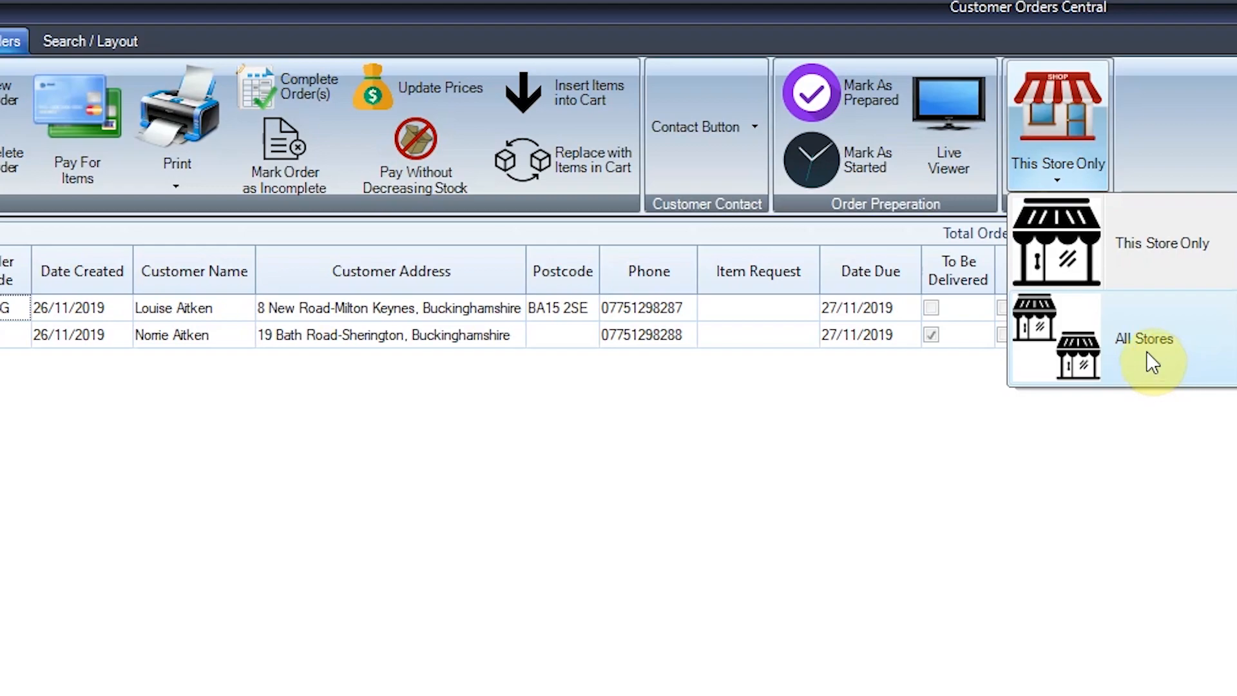
left_click(930, 608)
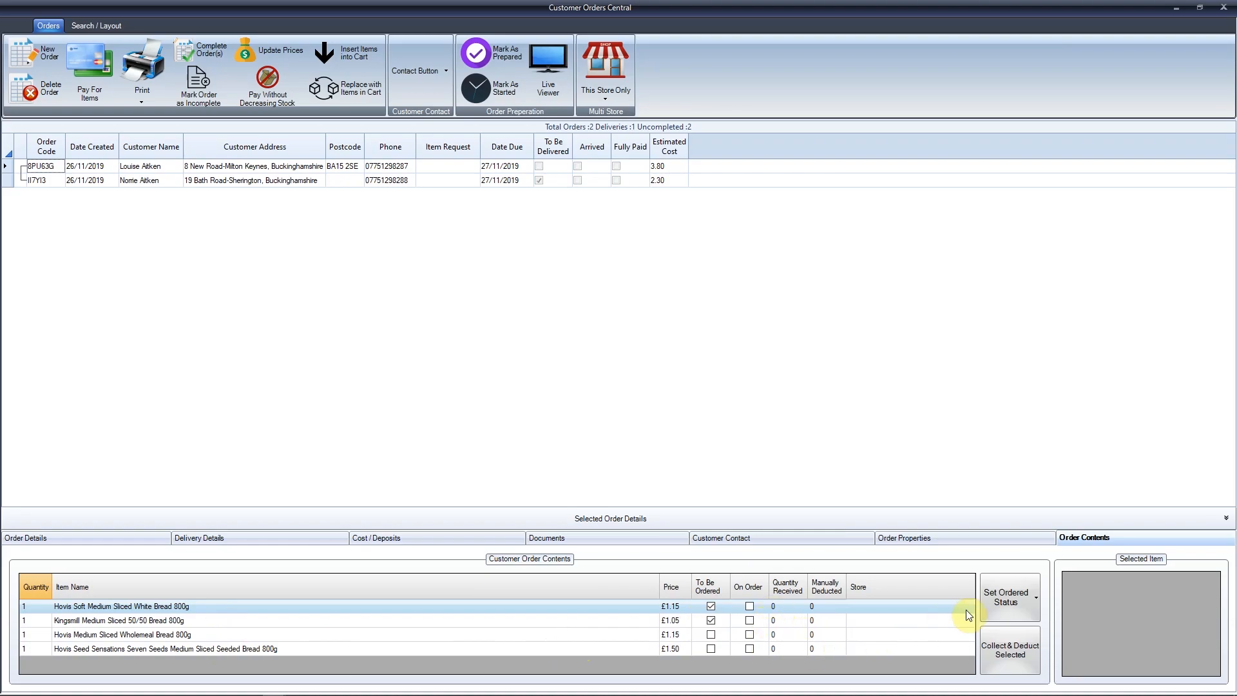
View the ordered-status choices for the order's items without applying one, and inspect the selected item details of Kingsmill Medium Sliced 50/50 Bread 800g.
left_click(1005, 606)
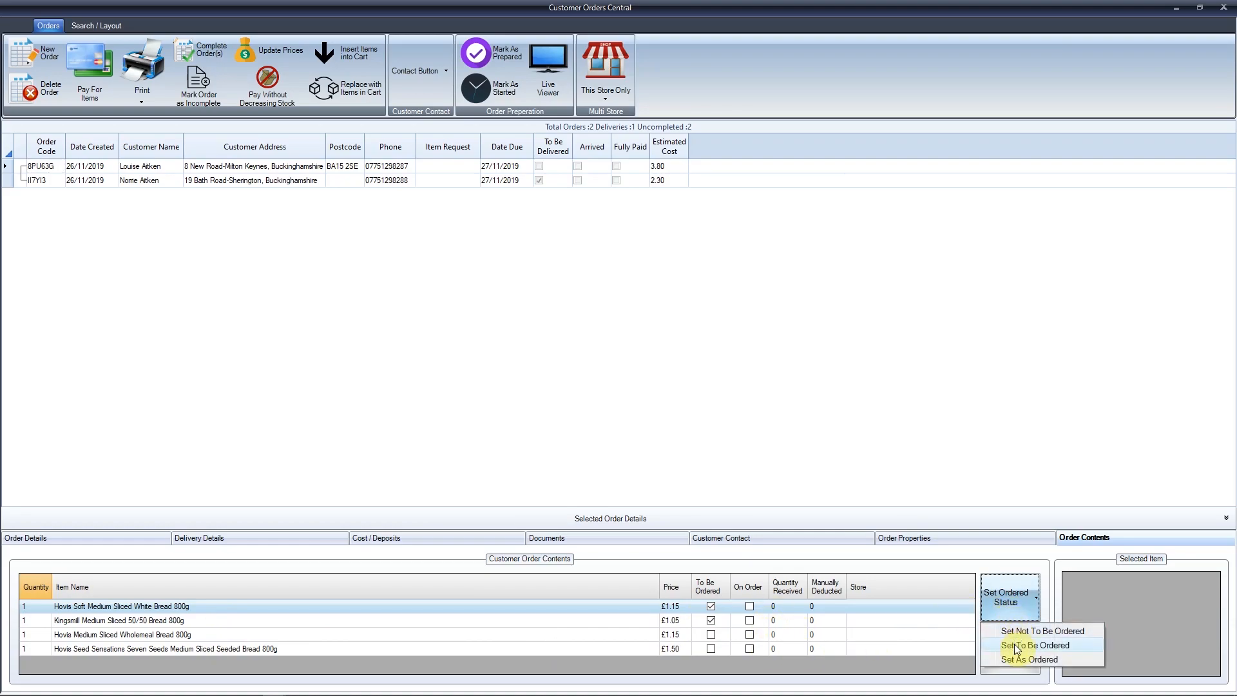
left_click(903, 660)
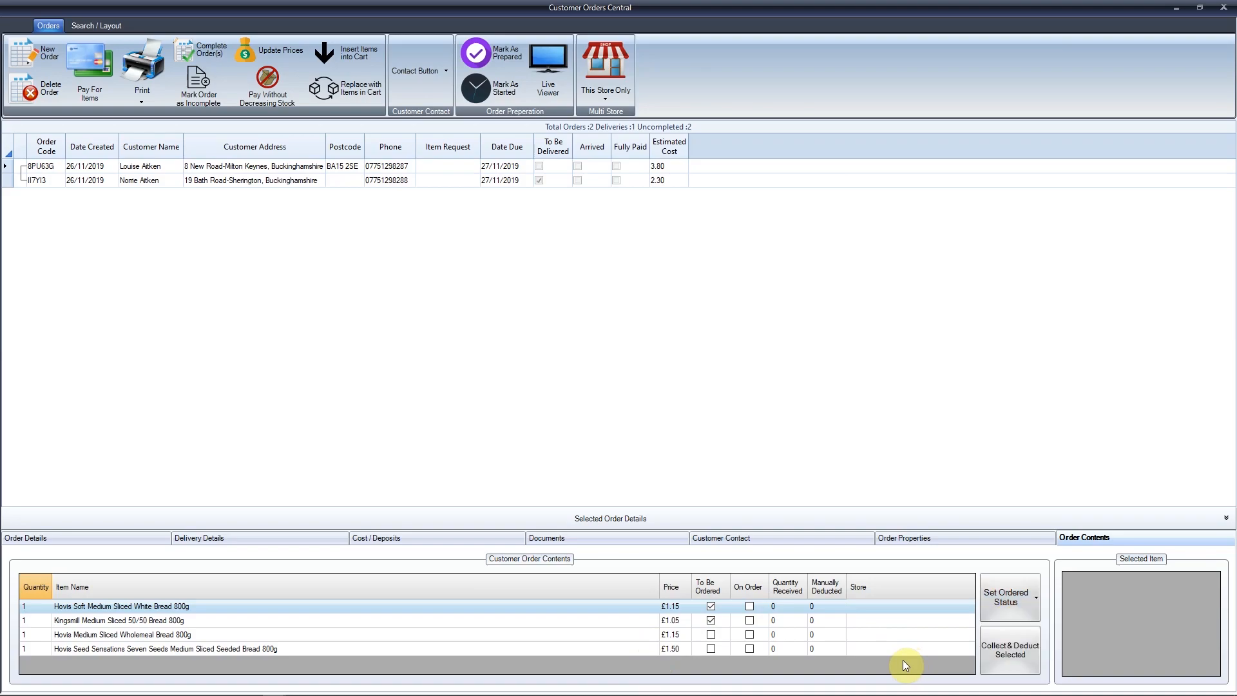
left_click(610, 623)
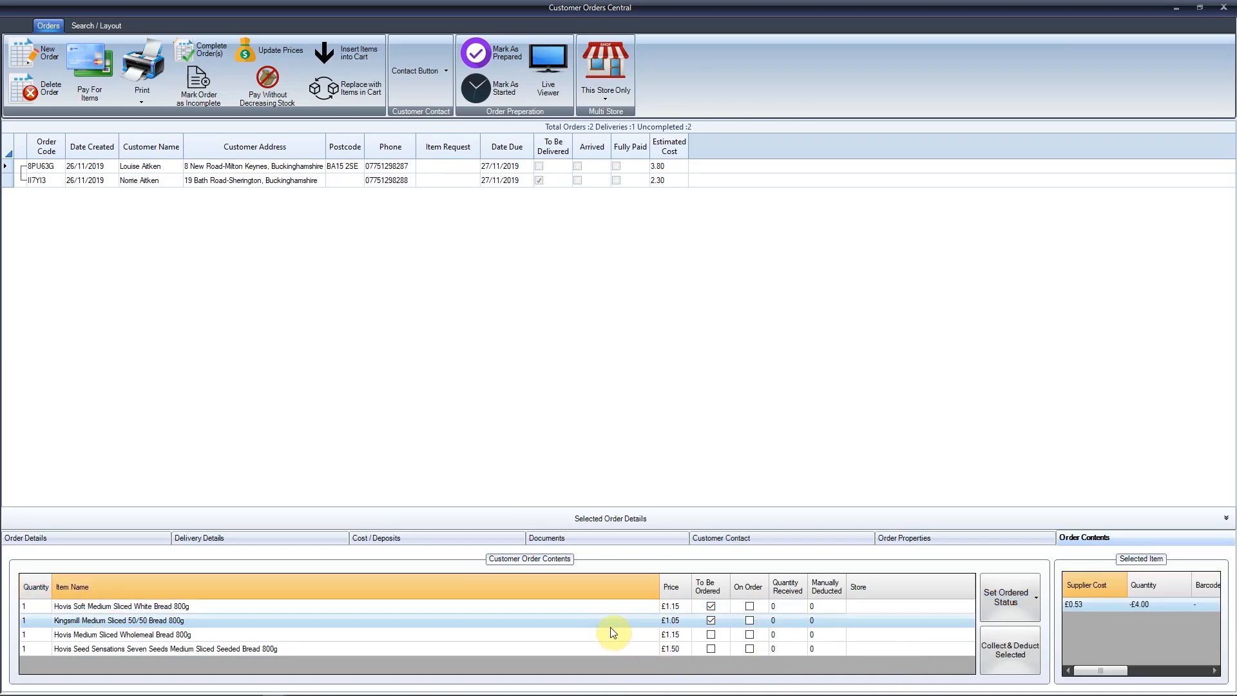
left_click_drag(1115, 672, 1082, 672)
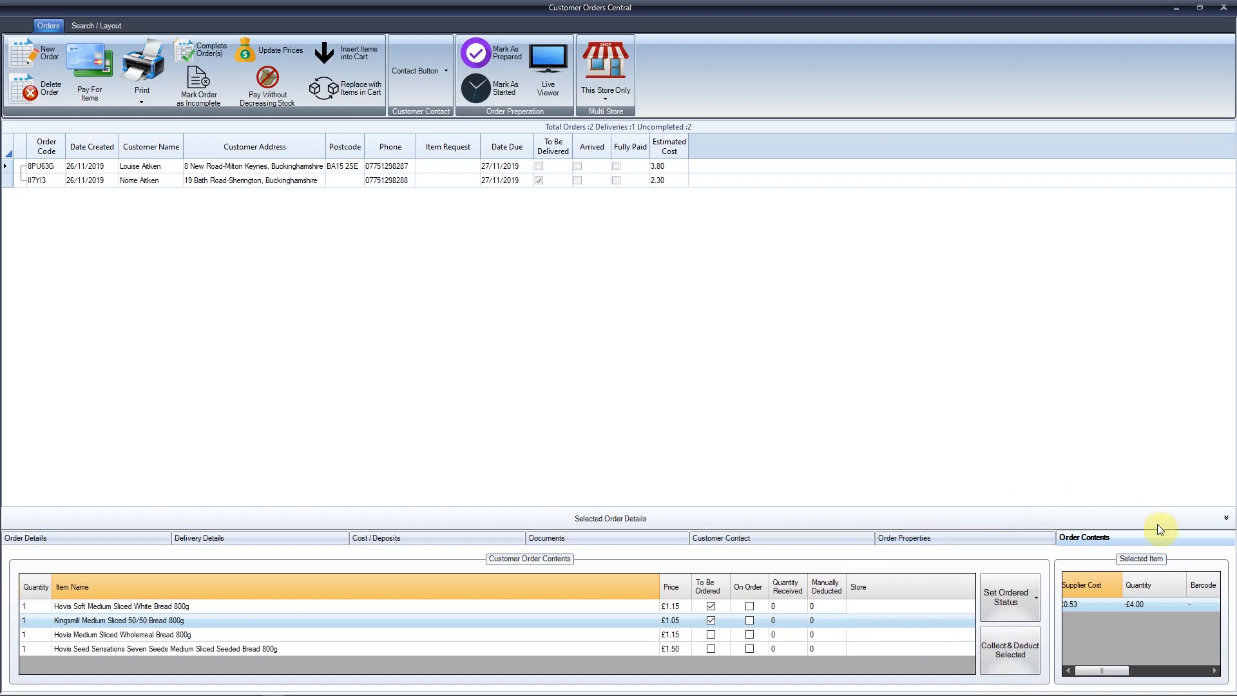
Review the selected order's properties, customer contact status, documents, deposits, delivery details and general order details.
left_click(910, 539)
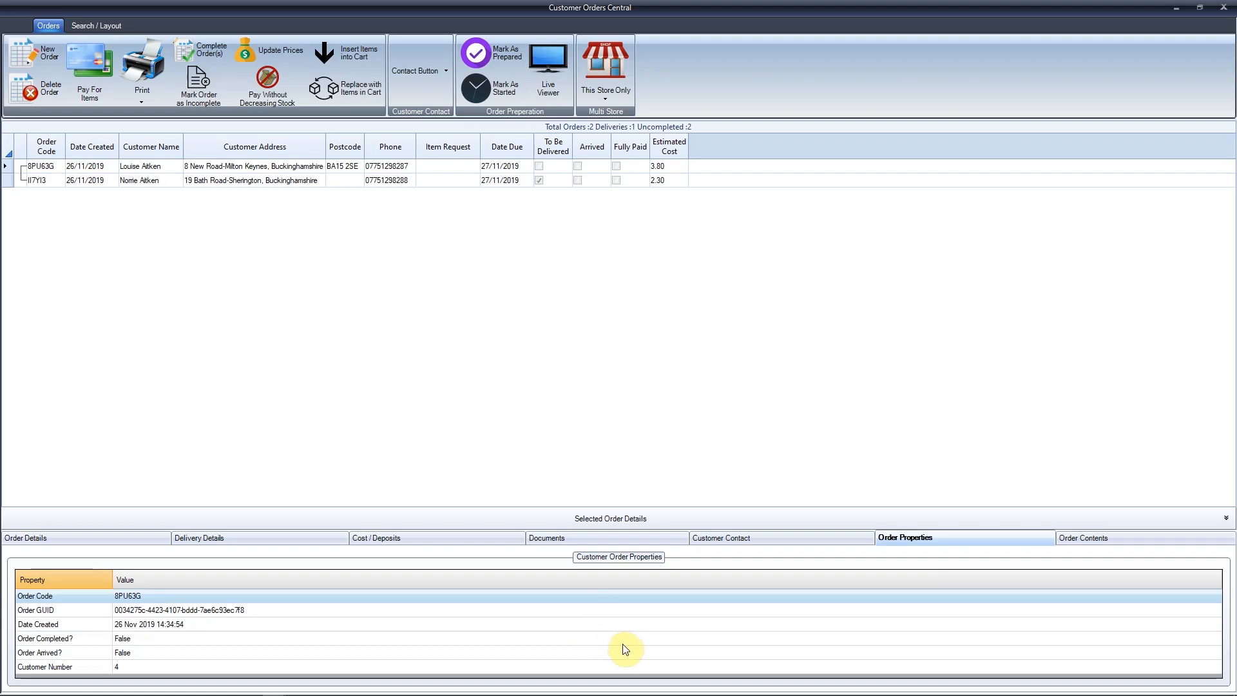
left_click(721, 542)
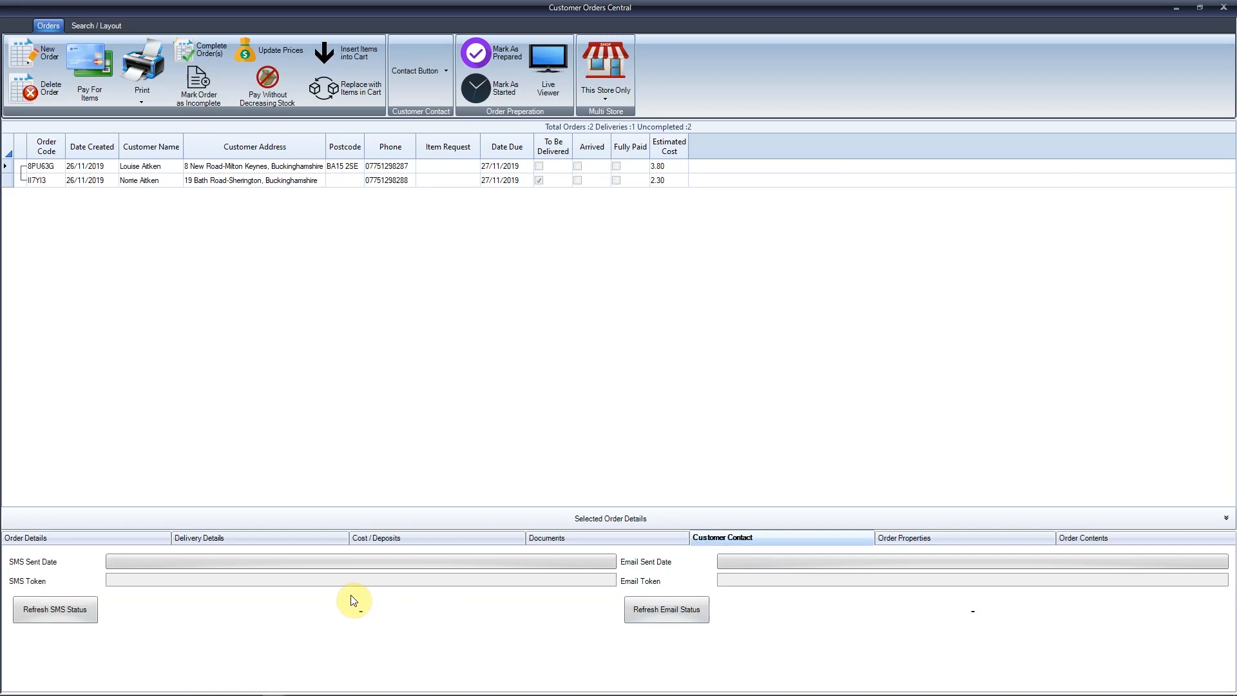
left_click(542, 538)
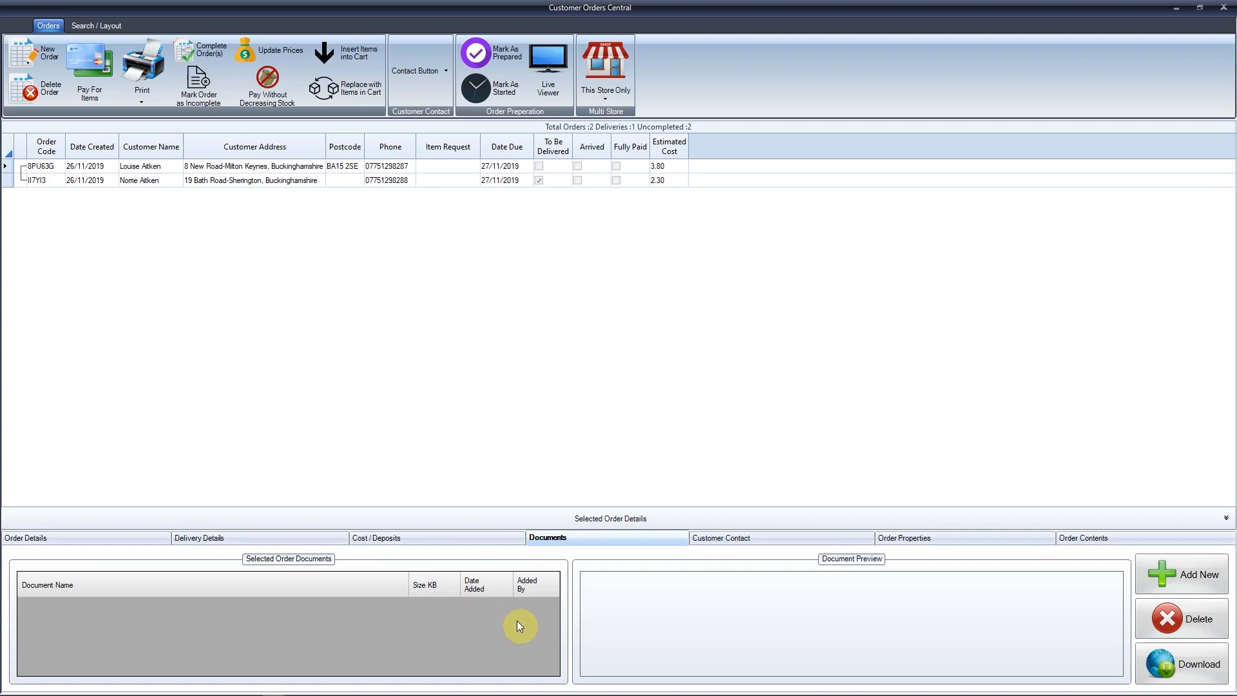
left_click(383, 536)
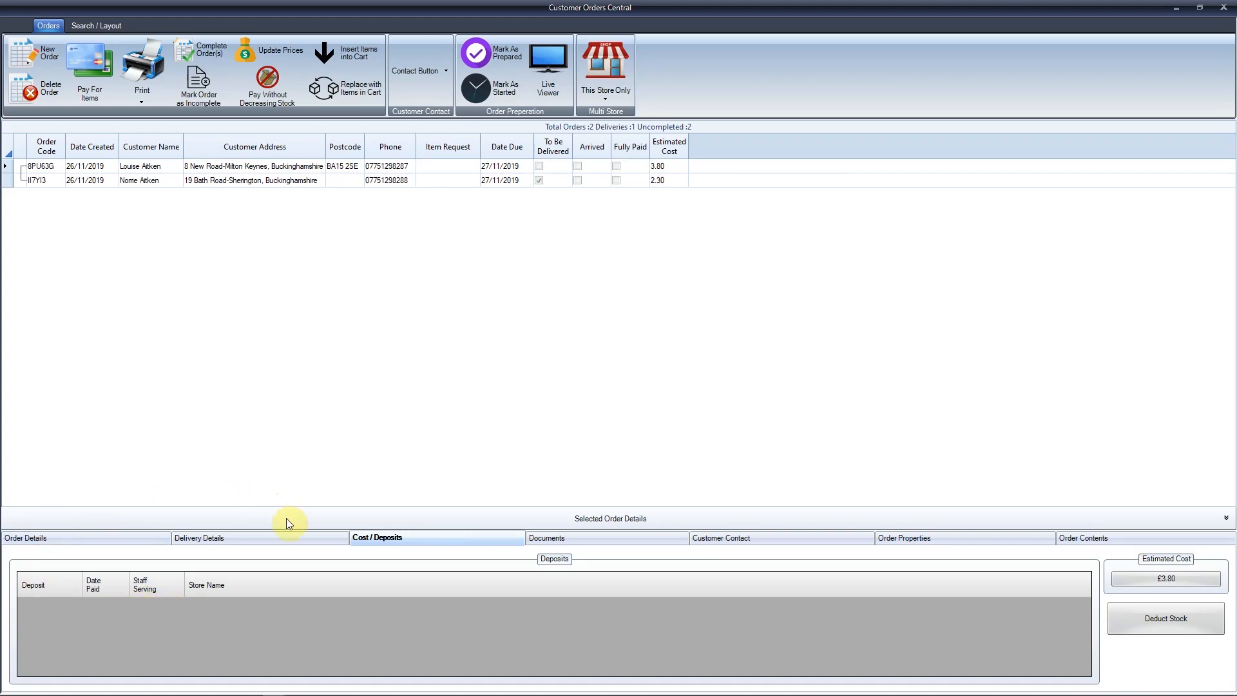
left_click(252, 539)
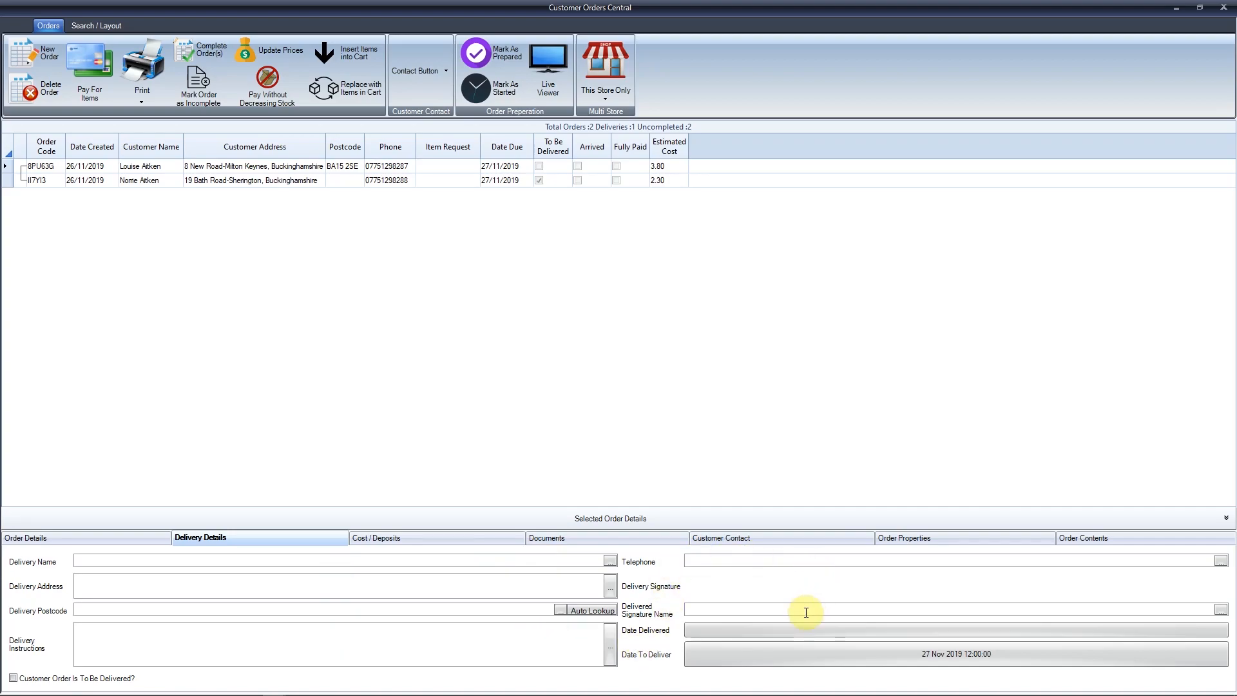
left_click(26, 537)
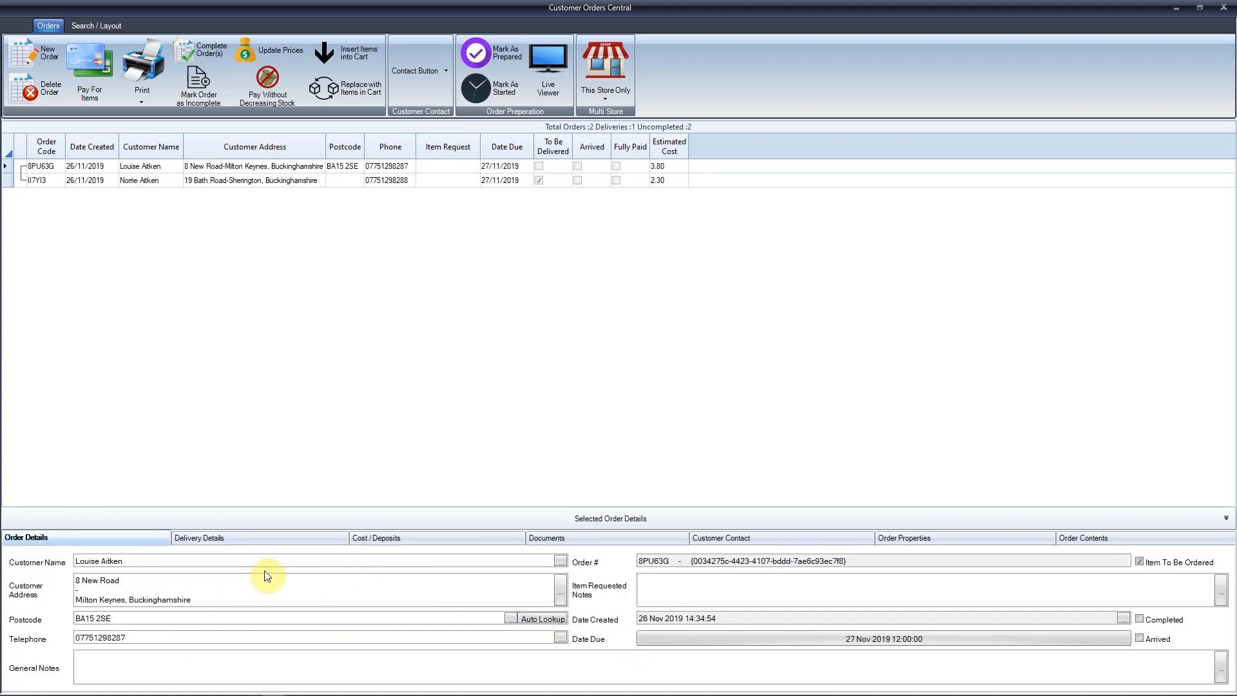